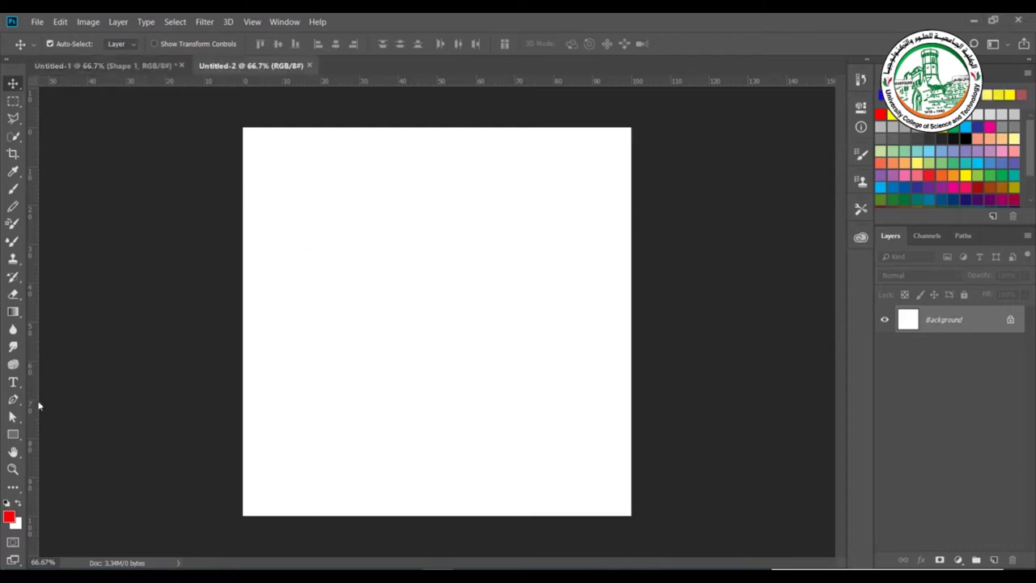
Draw a closed five-sided red shape, about 517 by 400 px, with the Pen tool in Shape mode and view its shape path
left_click(12, 400)
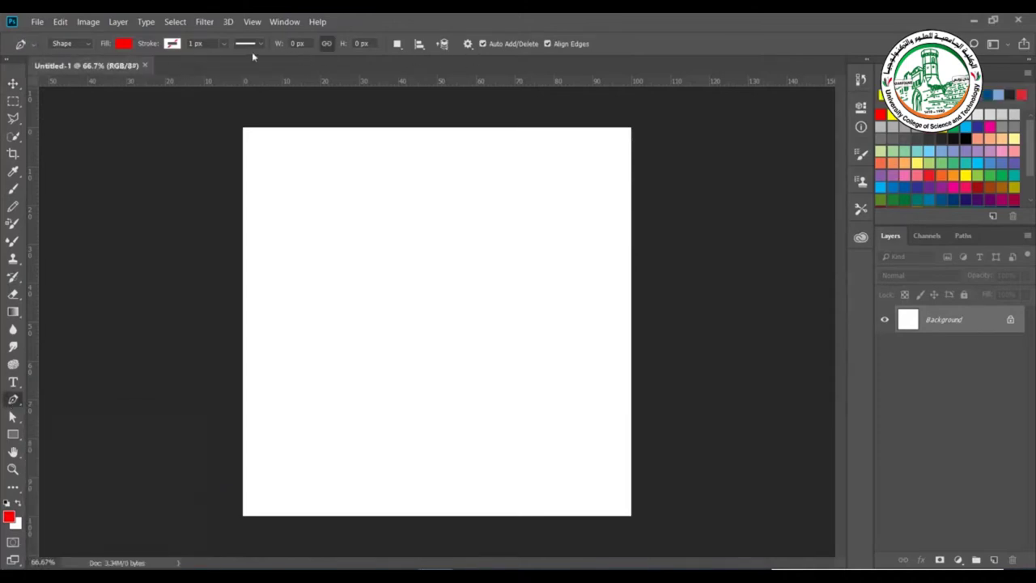
left_click(89, 44)
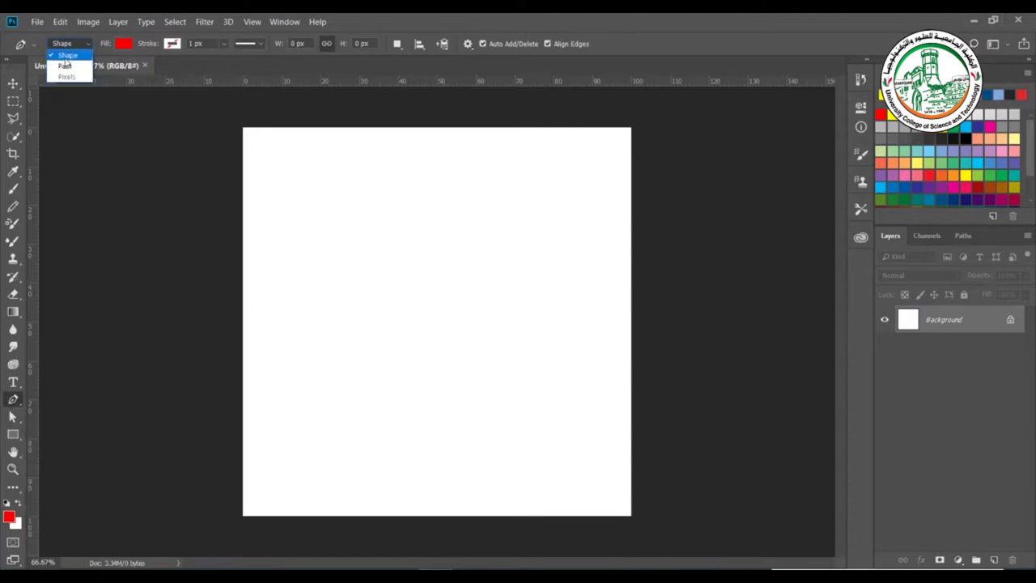
left_click(75, 56)
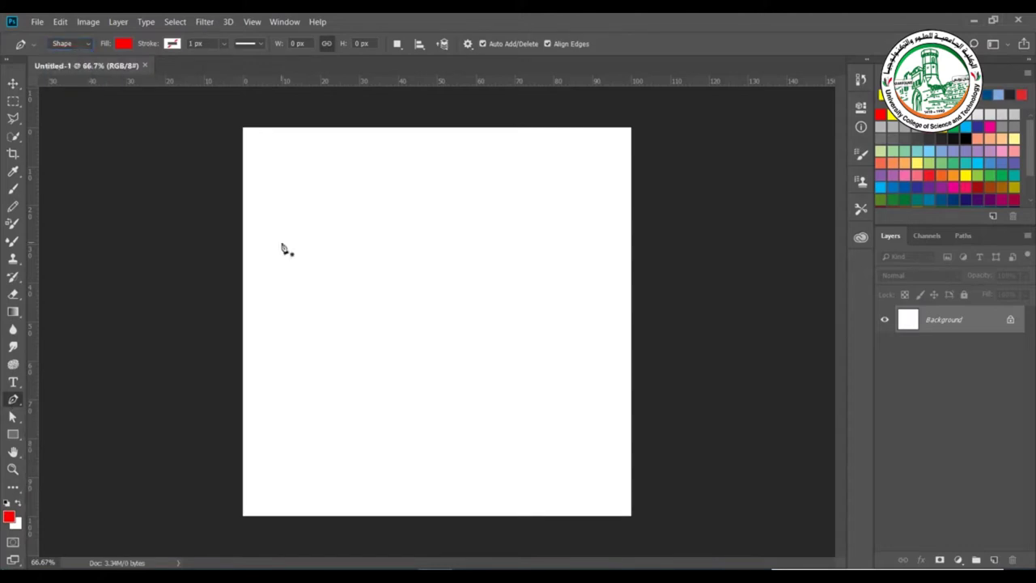
left_click(281, 242)
left_click(328, 167)
left_click(461, 196)
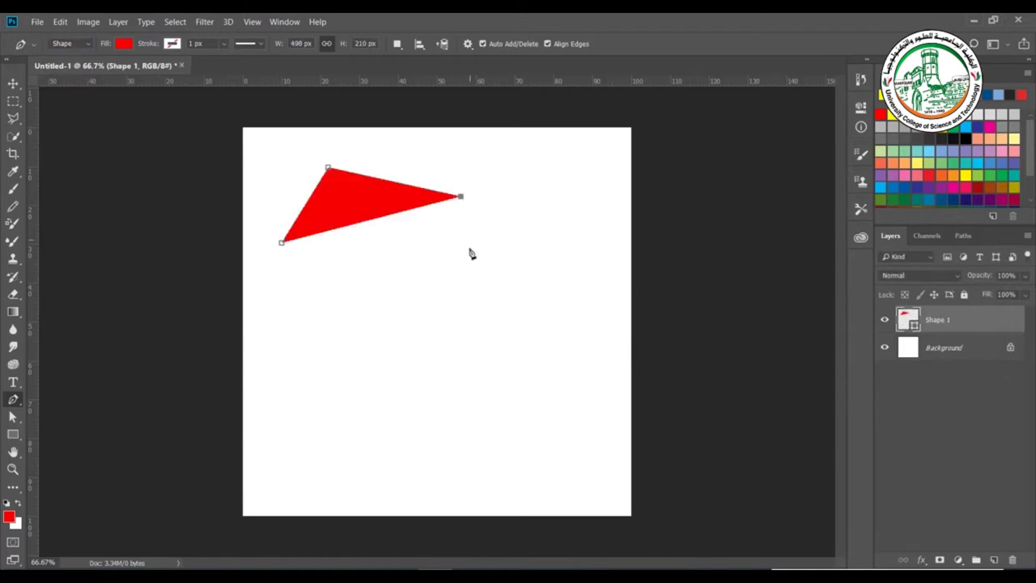
left_click(467, 263)
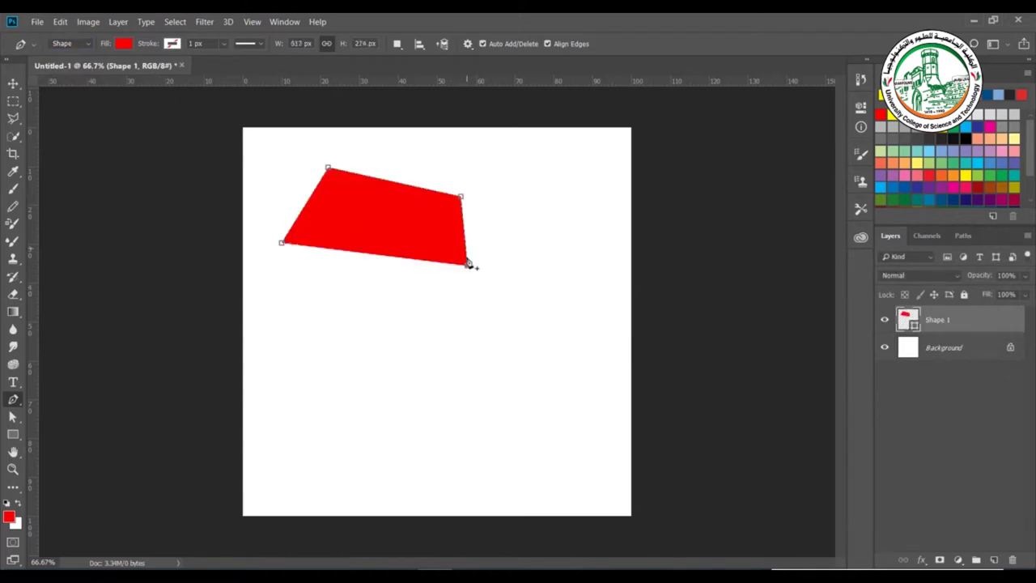
left_click(372, 311)
left_click(281, 244)
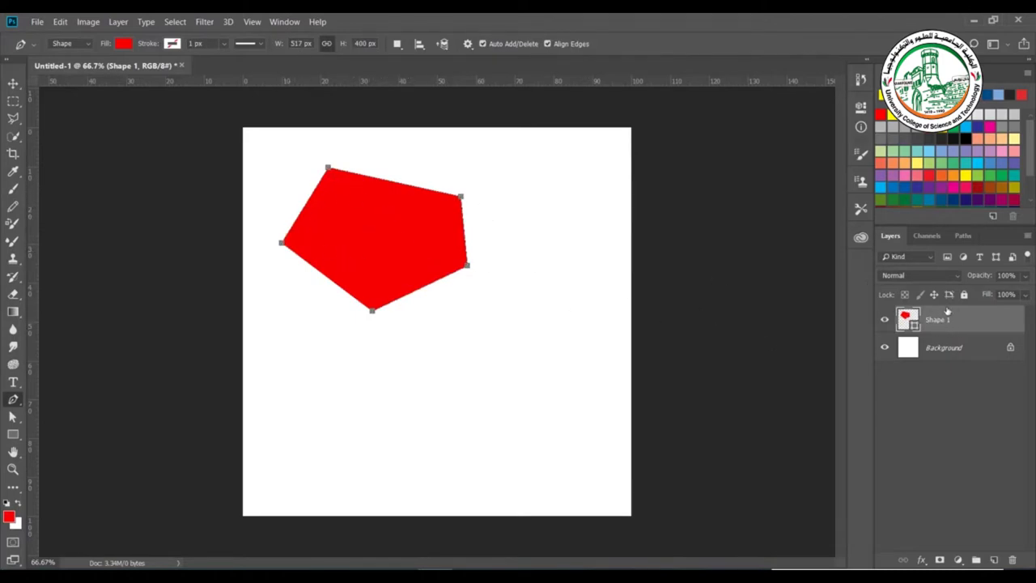
left_click(962, 236)
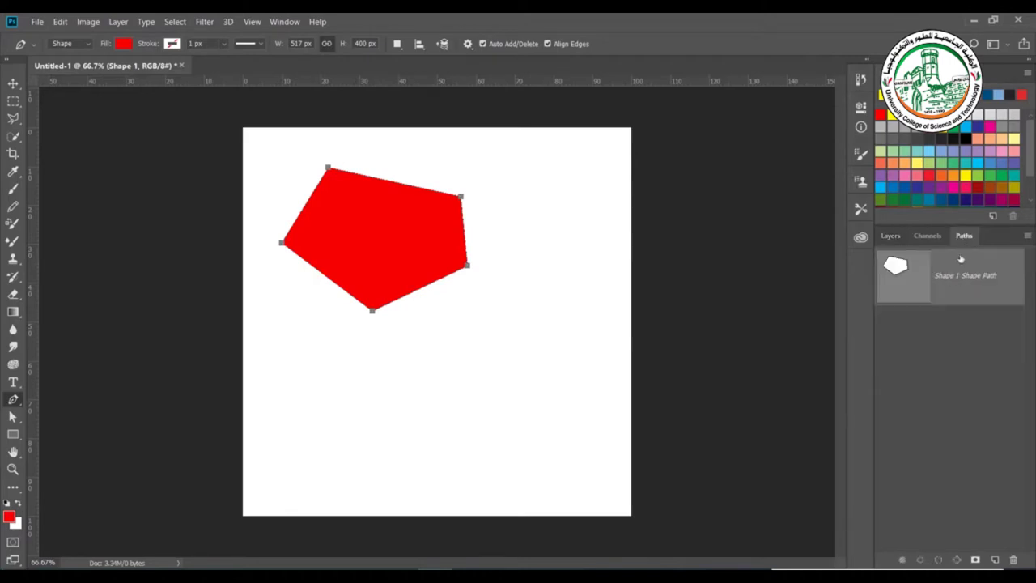
left_click(890, 235)
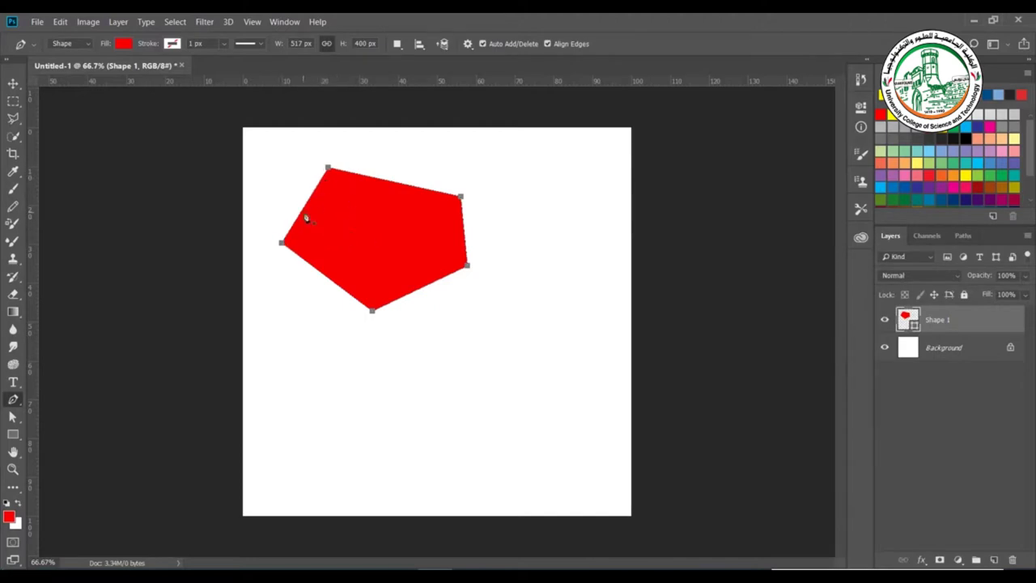
Remove the five-sided shape's fill, and restore its solid colour fill
left_click(122, 44)
left_click(125, 47)
left_click(122, 44)
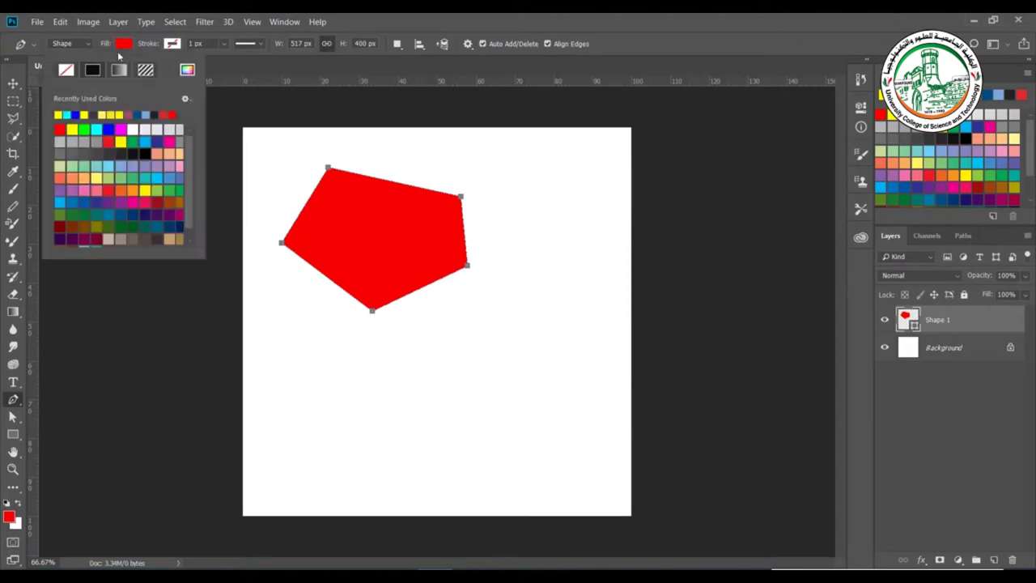
left_click(71, 75)
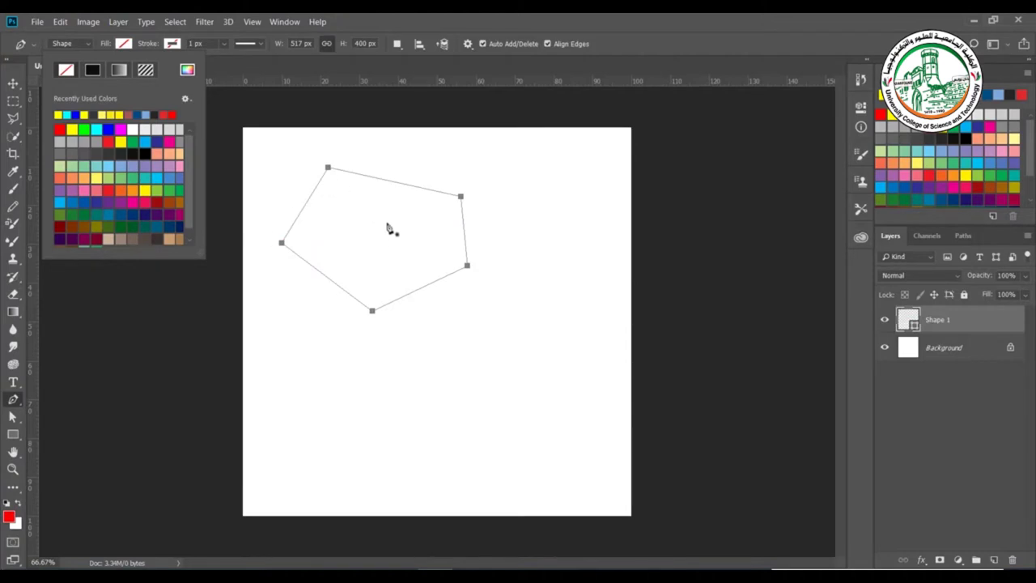
left_click(98, 73)
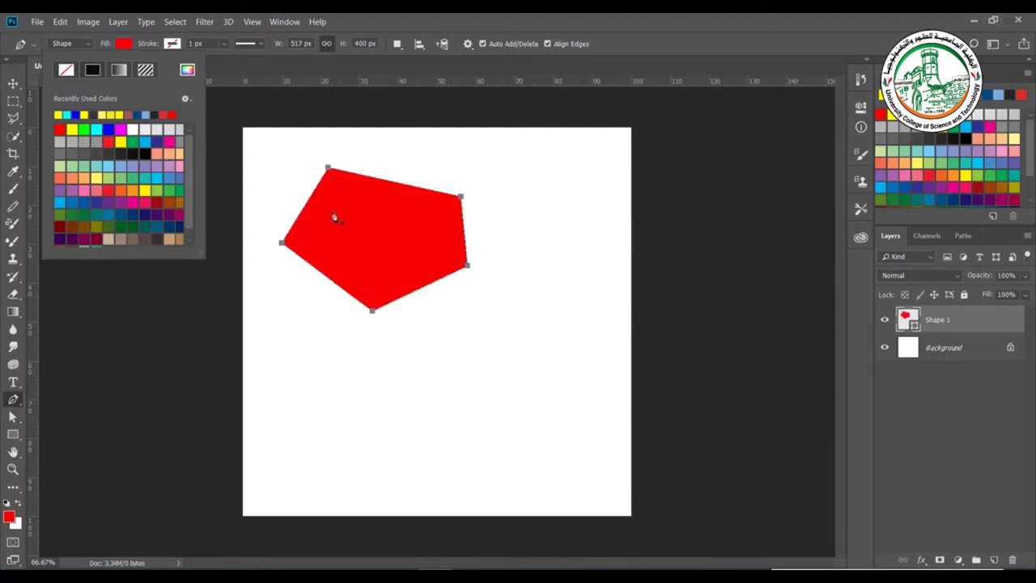
Try several swatch colours on the shape's solid fill, ending with dark blue
left_click(109, 178)
left_click(94, 190)
left_click(114, 203)
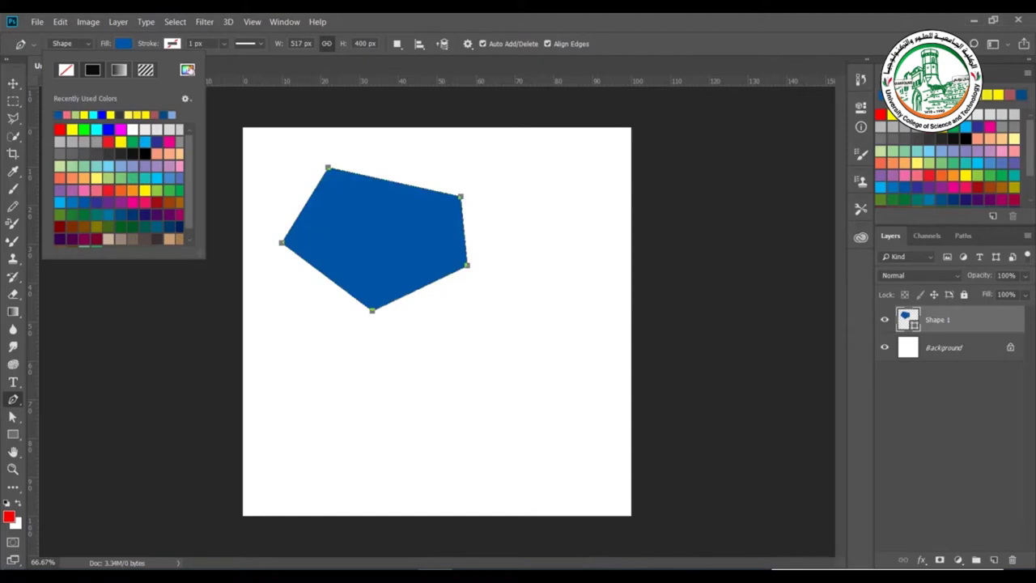
Set the shape's fill to the custom yellow-green colour d2ff00
left_click(188, 70)
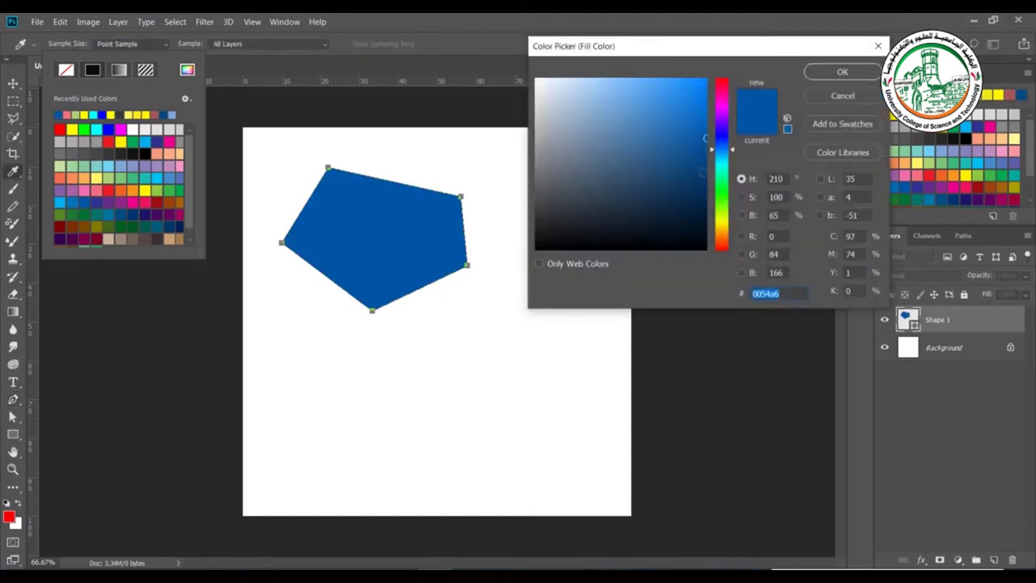
left_click(719, 195)
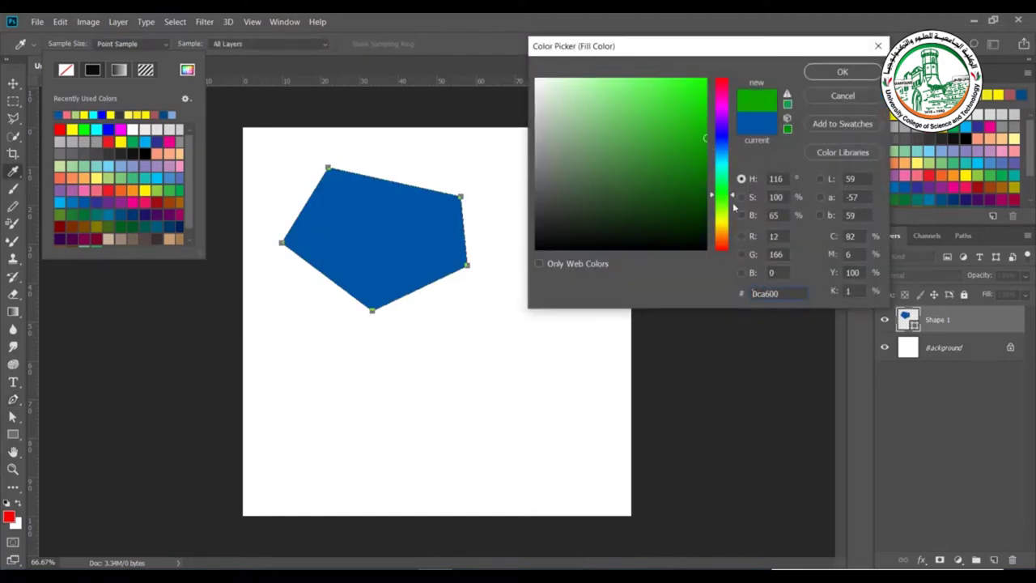
left_click(722, 216)
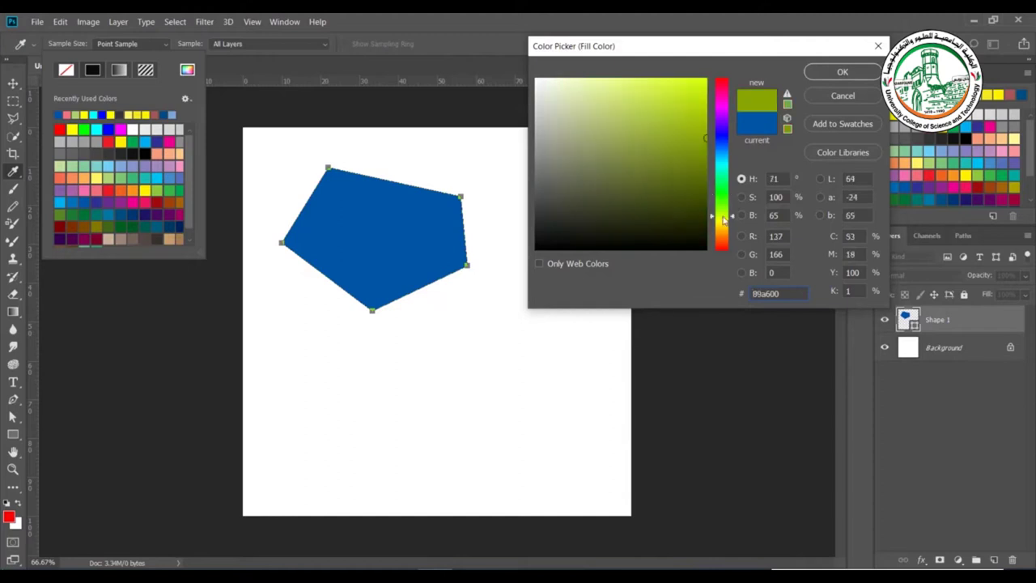
left_click_drag(675, 123, 734, 57)
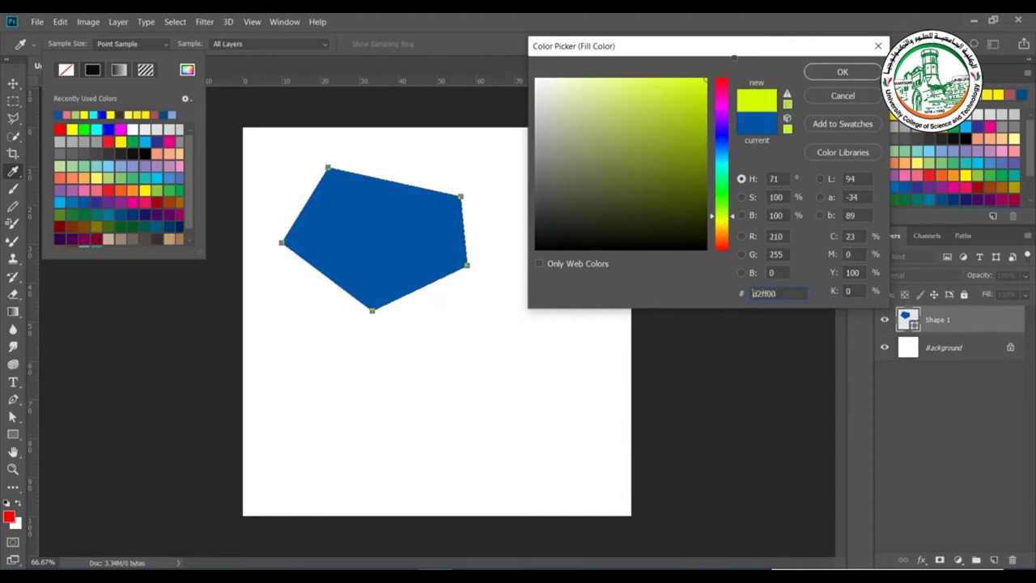
left_click(840, 72)
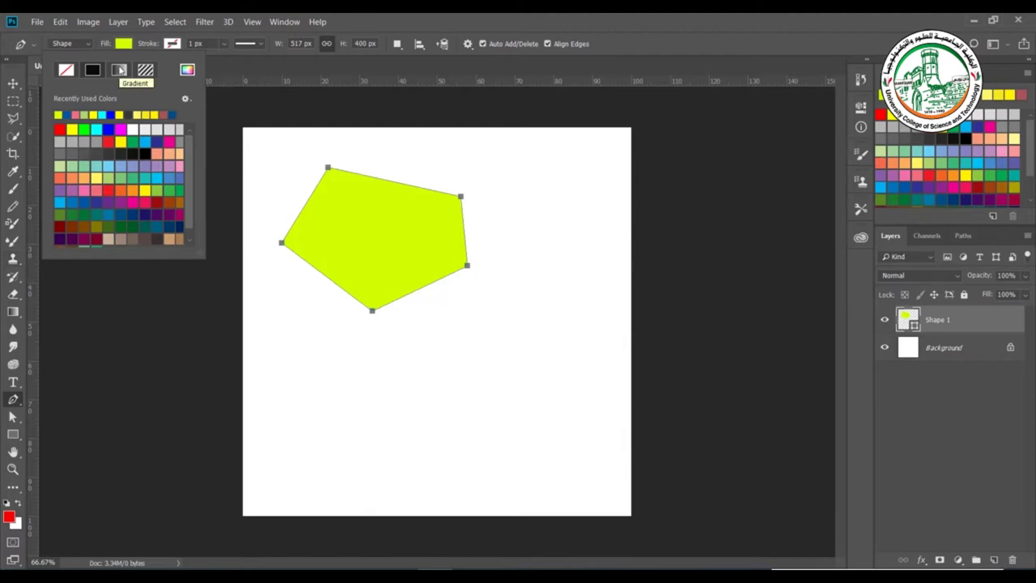
Give the shape a gradient fill, try several preset gradients, and settle on the black-to-white one
left_click(120, 70)
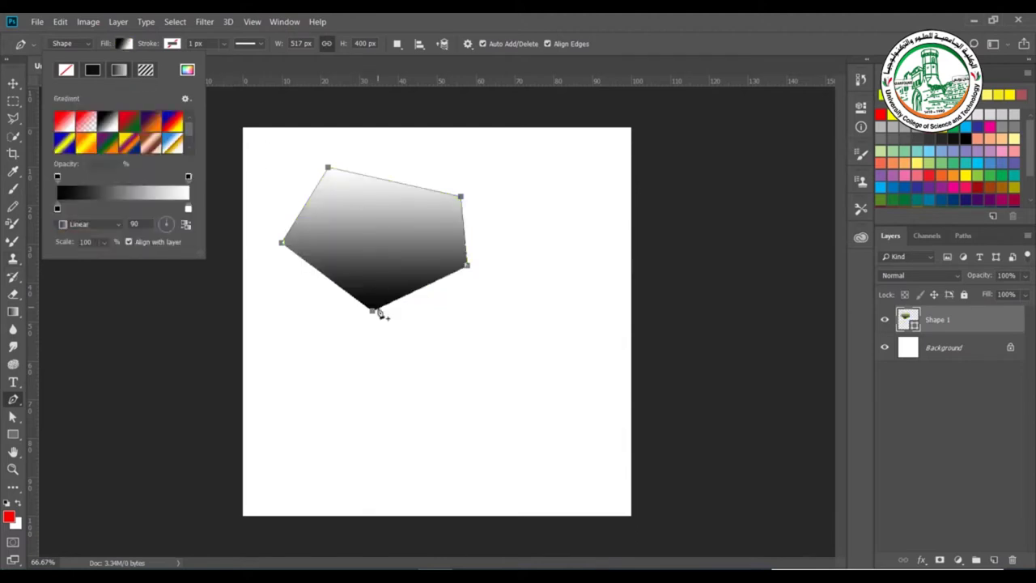
left_click(71, 124)
left_click(128, 123)
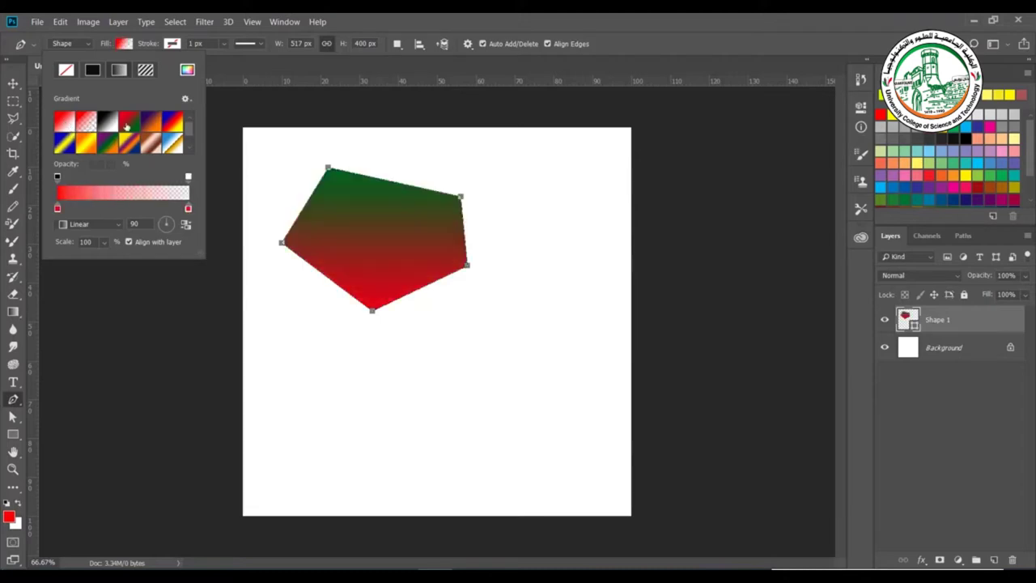
left_click(148, 144)
left_click(123, 147)
left_click(109, 129)
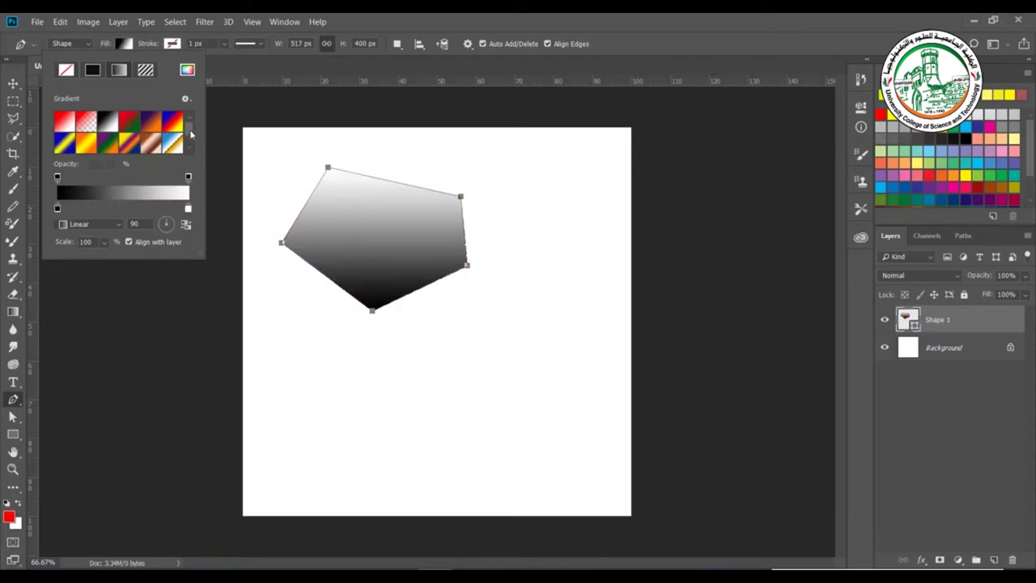
Look through the gradient presets, the Preset Manager and its load dialog without loading any gradients
scroll(191, 134, "down", 1)
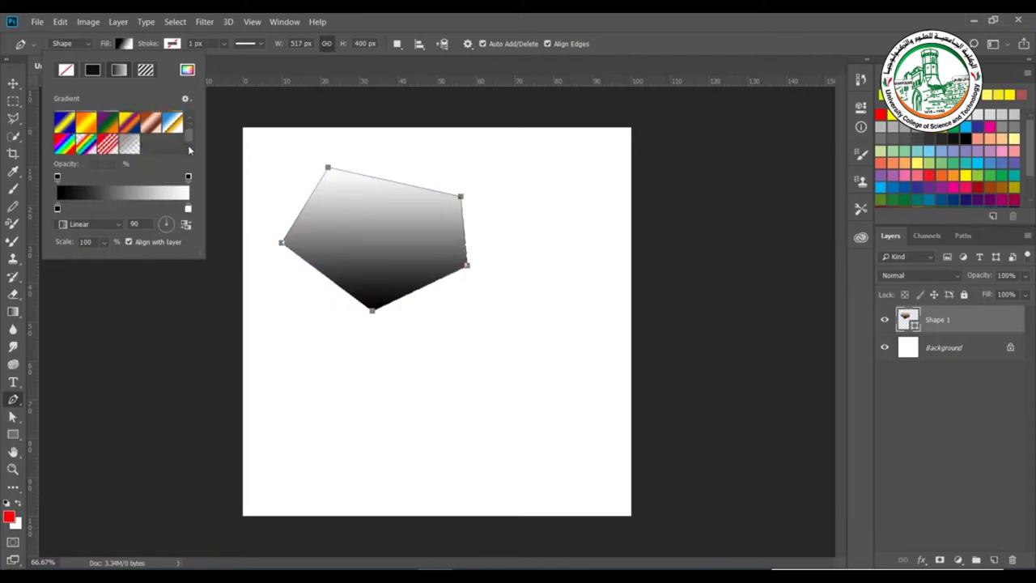
left_click(188, 98)
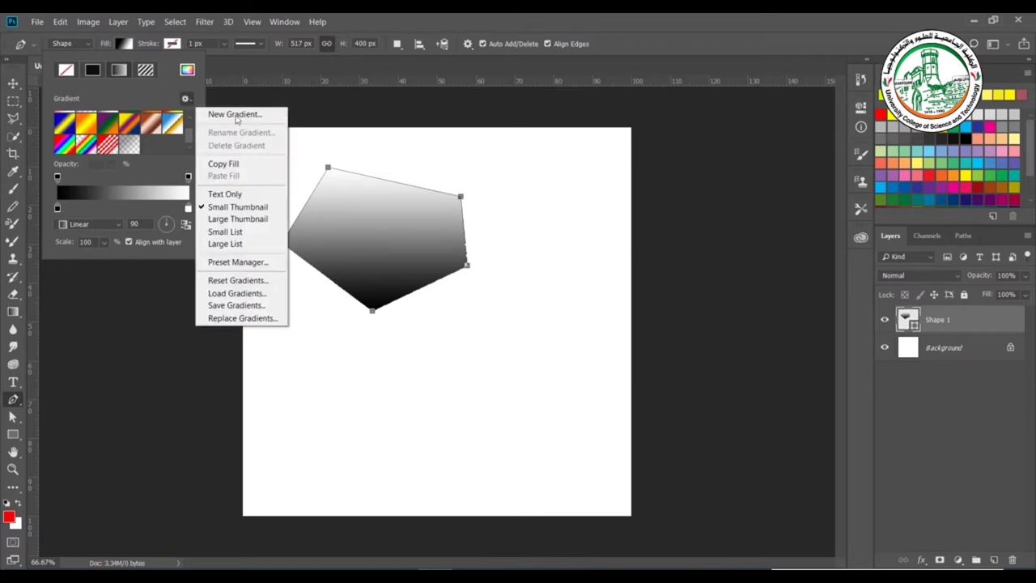
left_click(235, 262)
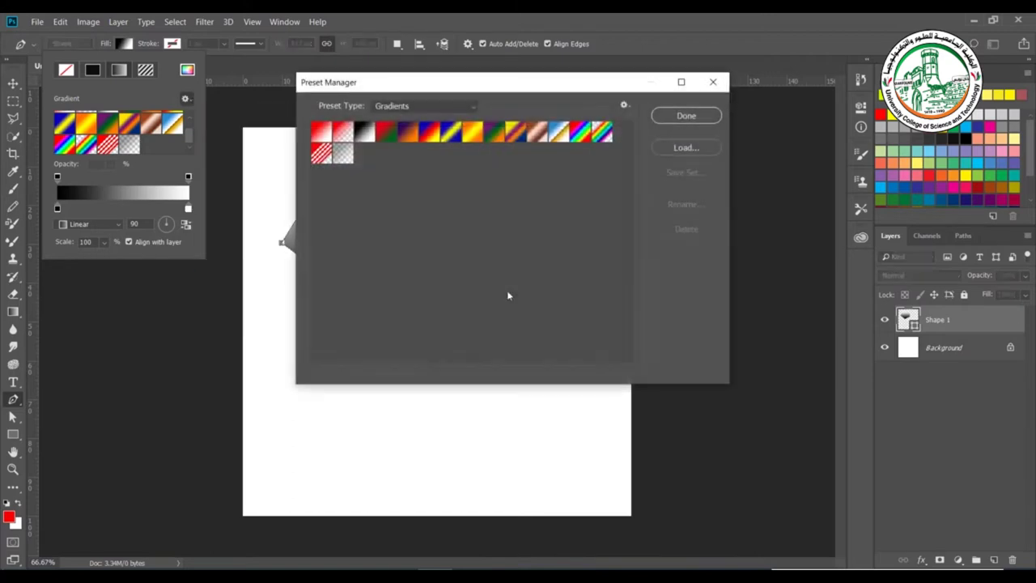
left_click(688, 149)
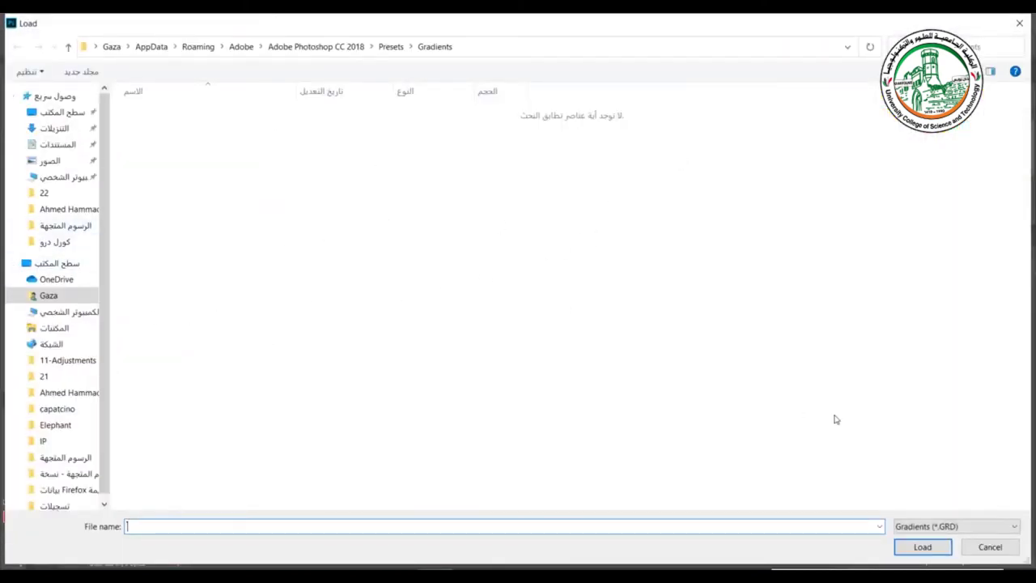
left_click(983, 549)
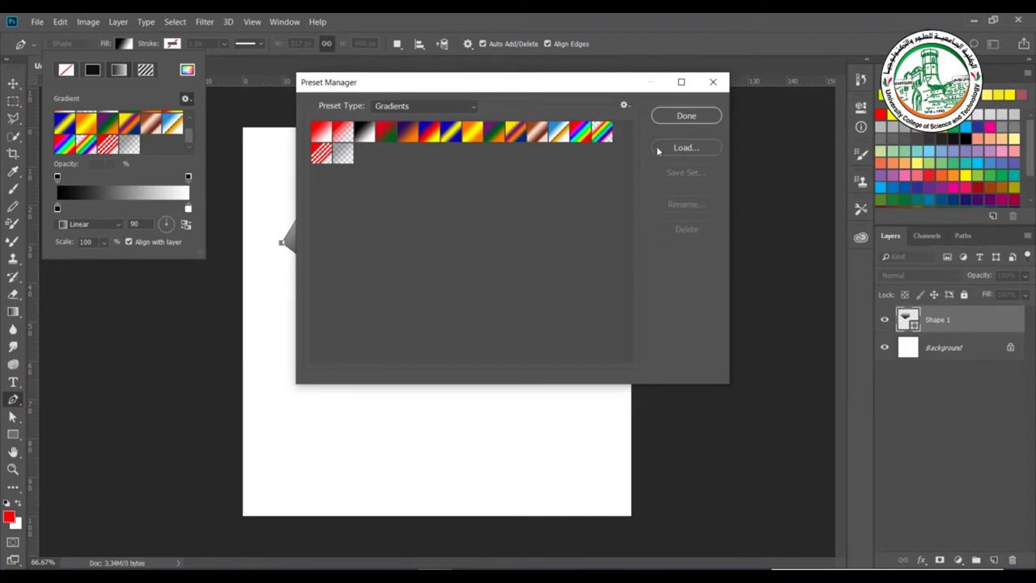
left_click(713, 81)
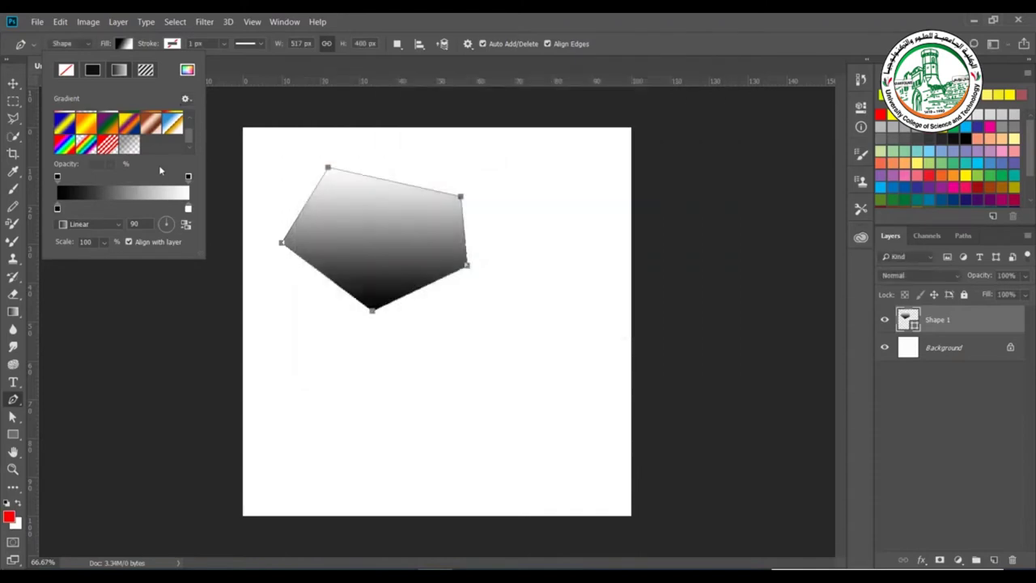
Open the opacity slider for the gradient's starting opacity stop and leave its value as it is
left_click(58, 177)
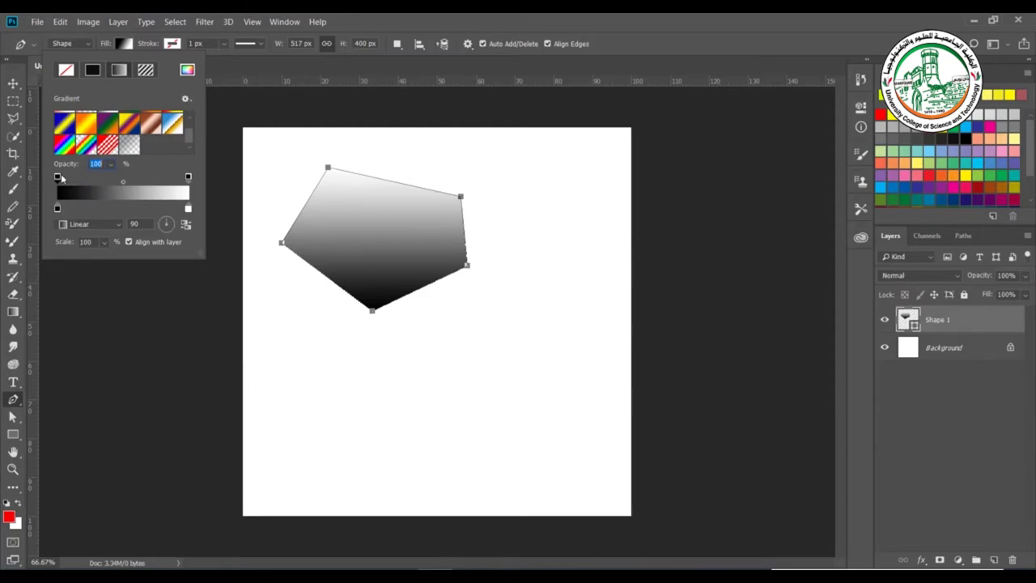
left_click(110, 165)
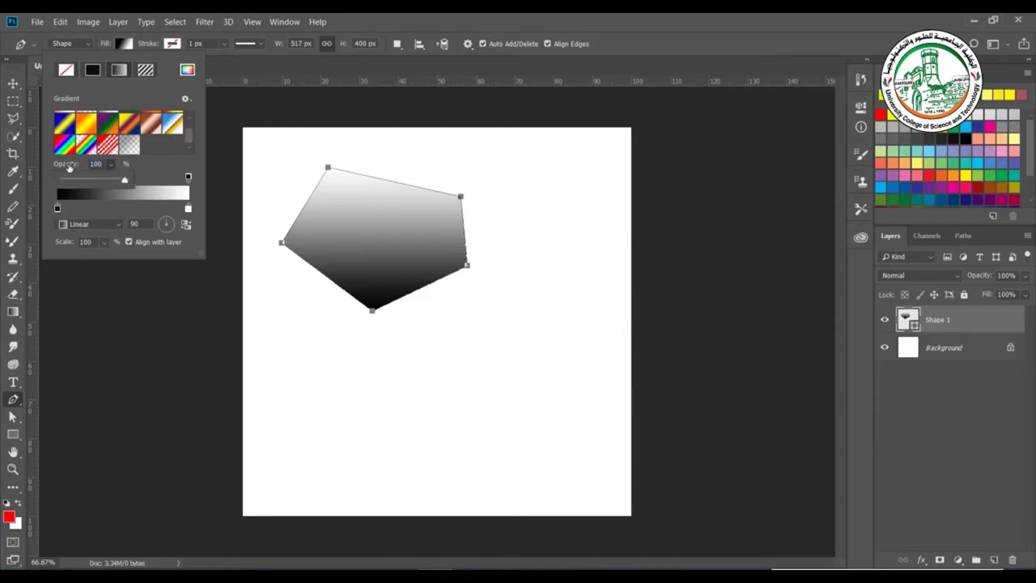
left_click(156, 166)
Move the gradient's black colour stop inward and back to the start, and check the white end stop
left_click(56, 211)
left_click_drag(55, 212, 81, 209)
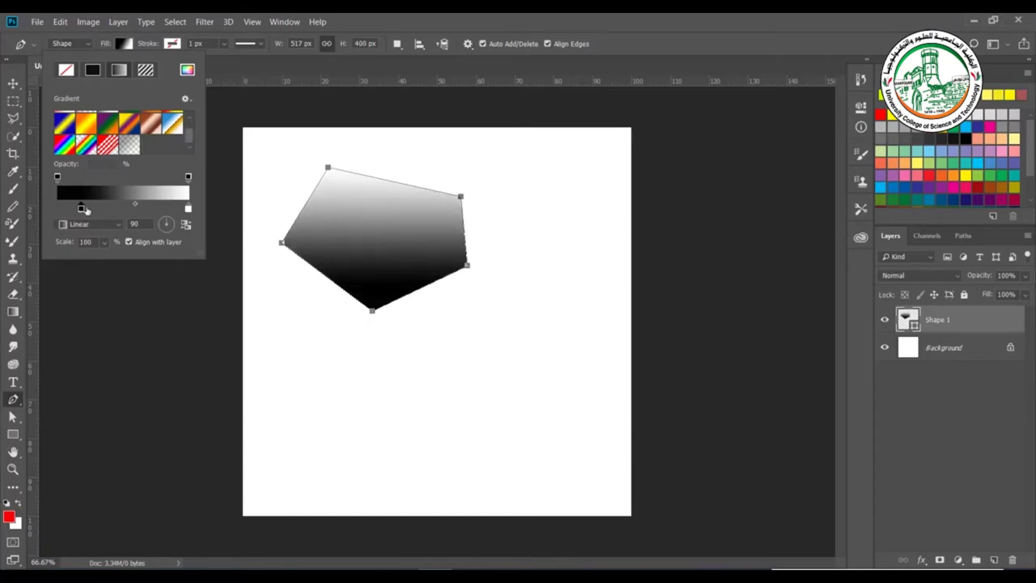
left_click_drag(82, 209, 57, 211)
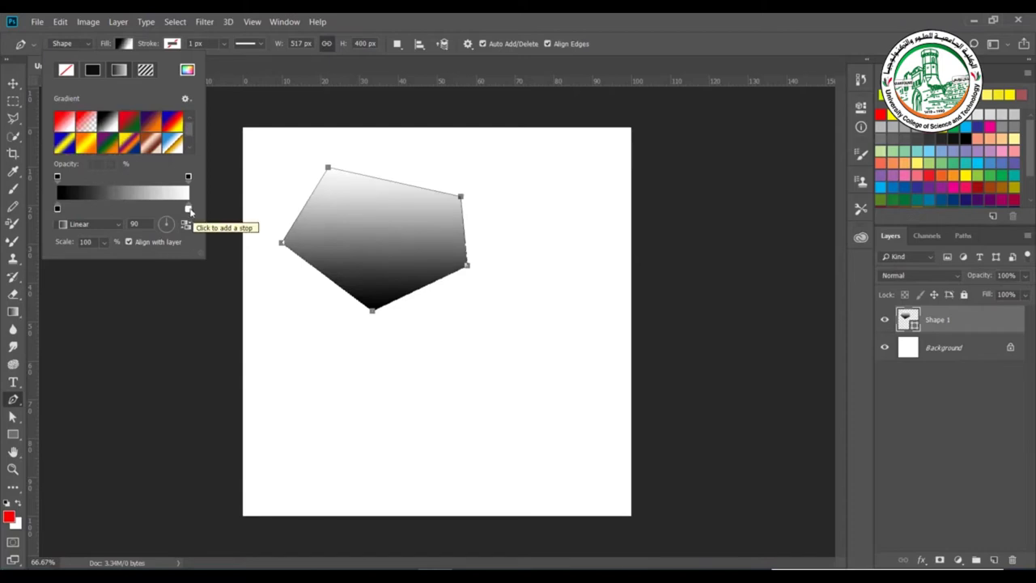
mouse_move(188, 209)
left_mouse_down()
mouse_move(169, 209)
mouse_move(188, 209)
left_mouse_up()
Try the Radial and Angle gradient styles on the shape's fill, and set the style to Reflected
left_click(87, 225)
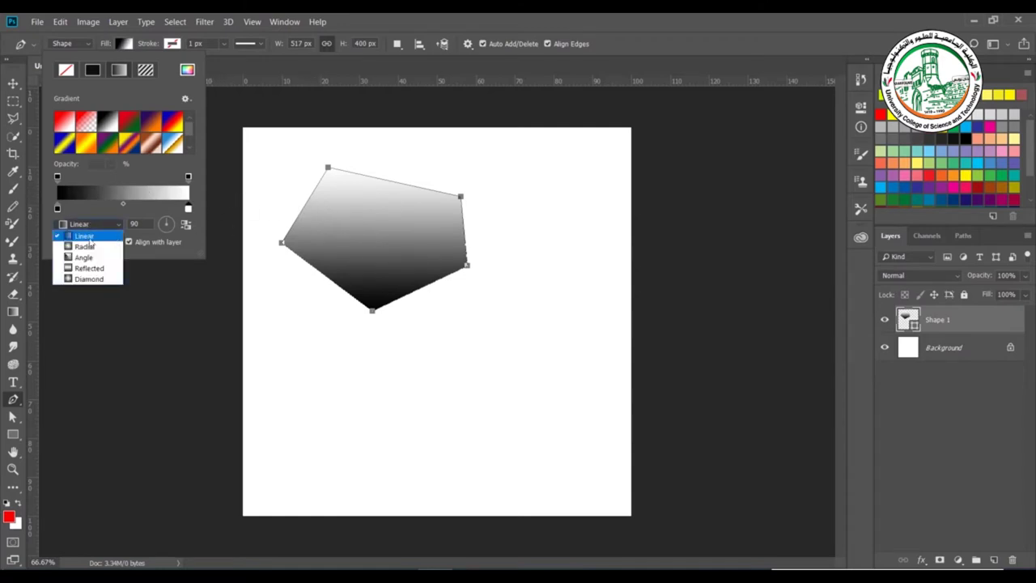
left_click(85, 246)
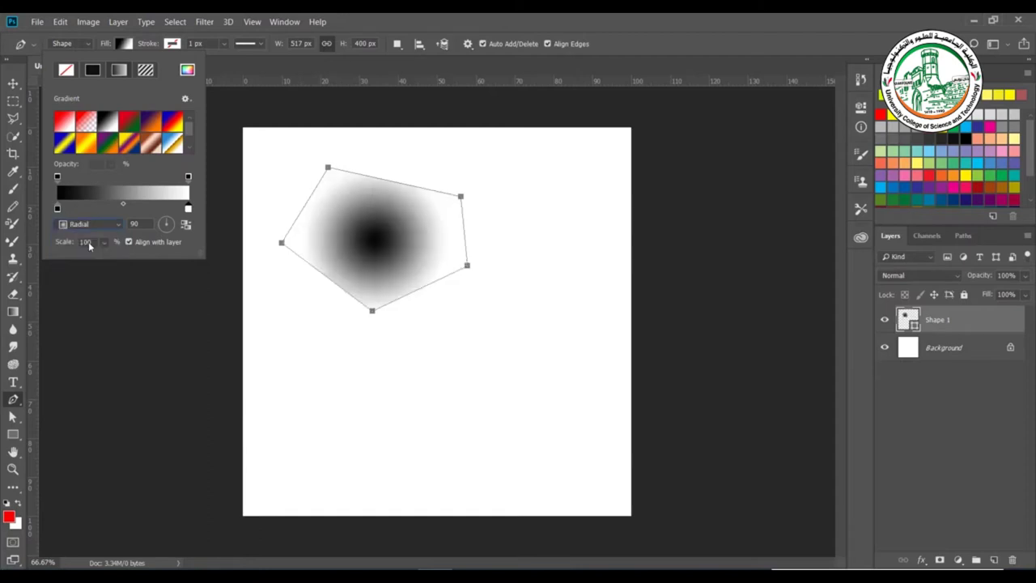
left_click(91, 225)
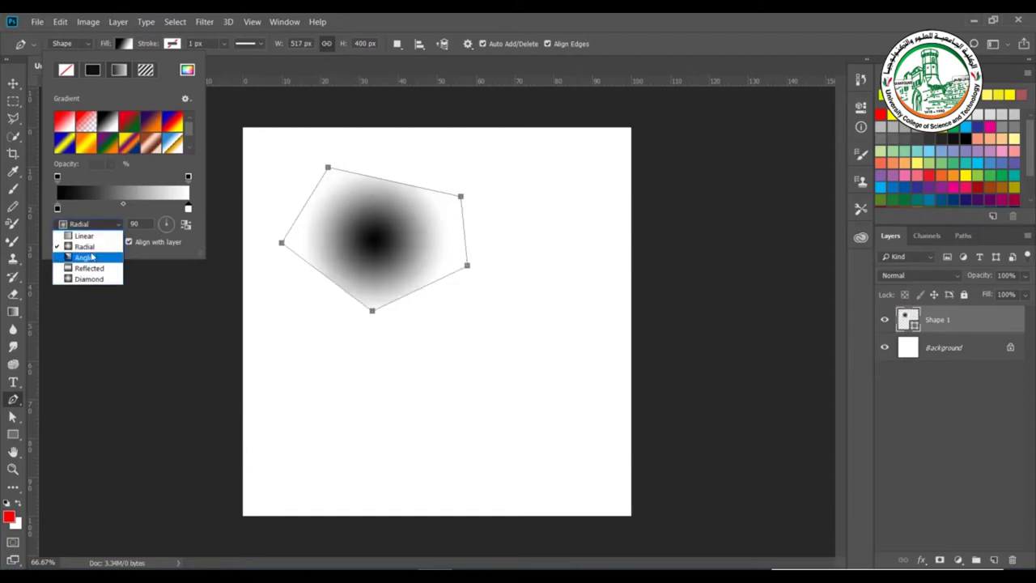
left_click(92, 256)
left_click(110, 226)
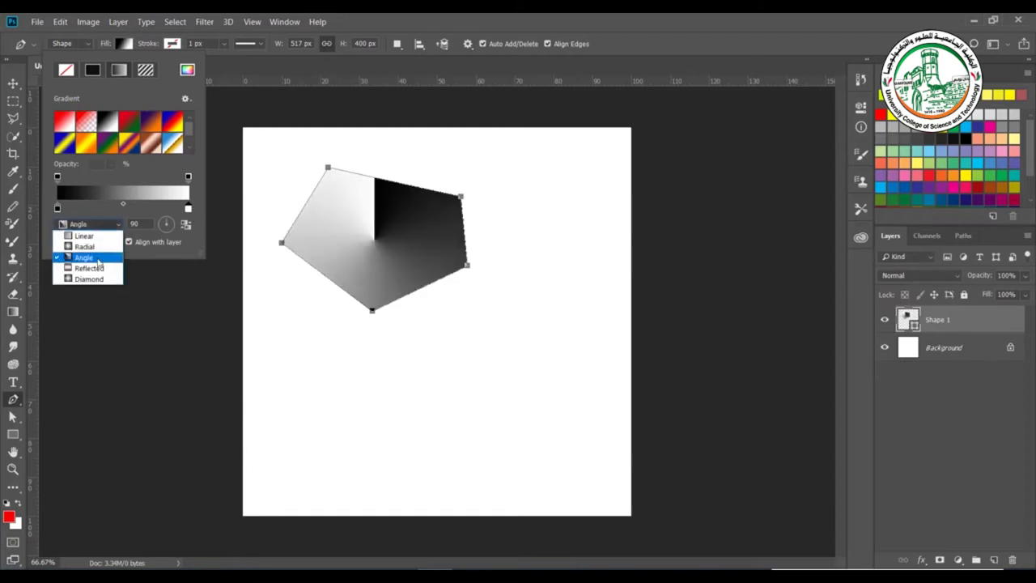
left_click(98, 267)
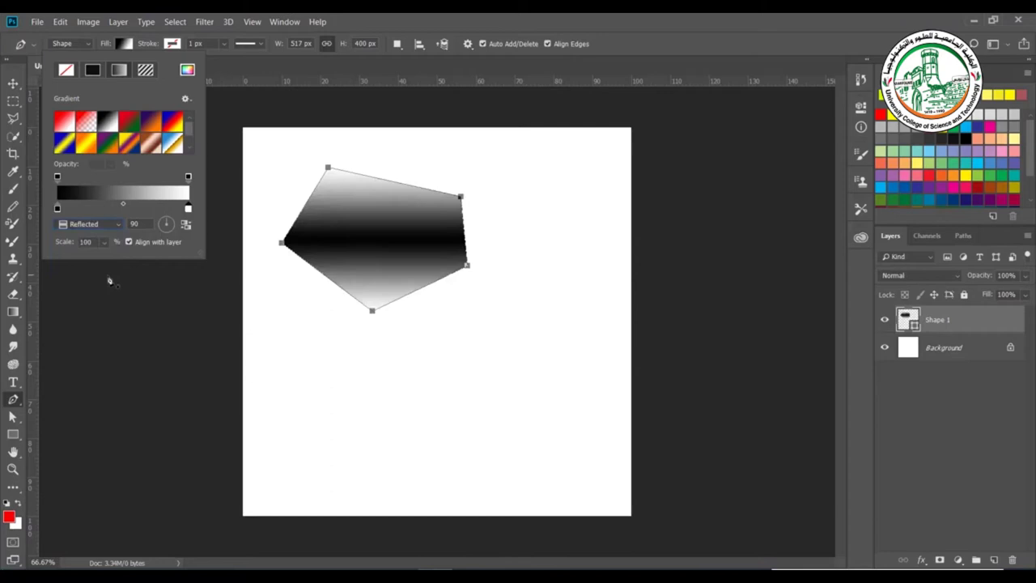
Set the shape's gradient fill to the Diamond style with an angle of 111 and a scale of 34%
left_click(98, 227)
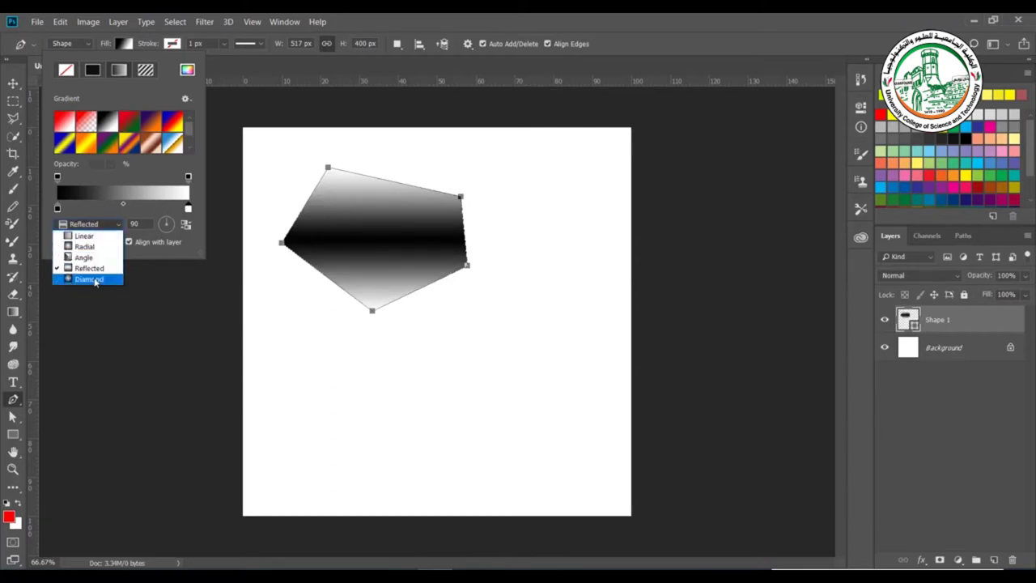
left_click(94, 280)
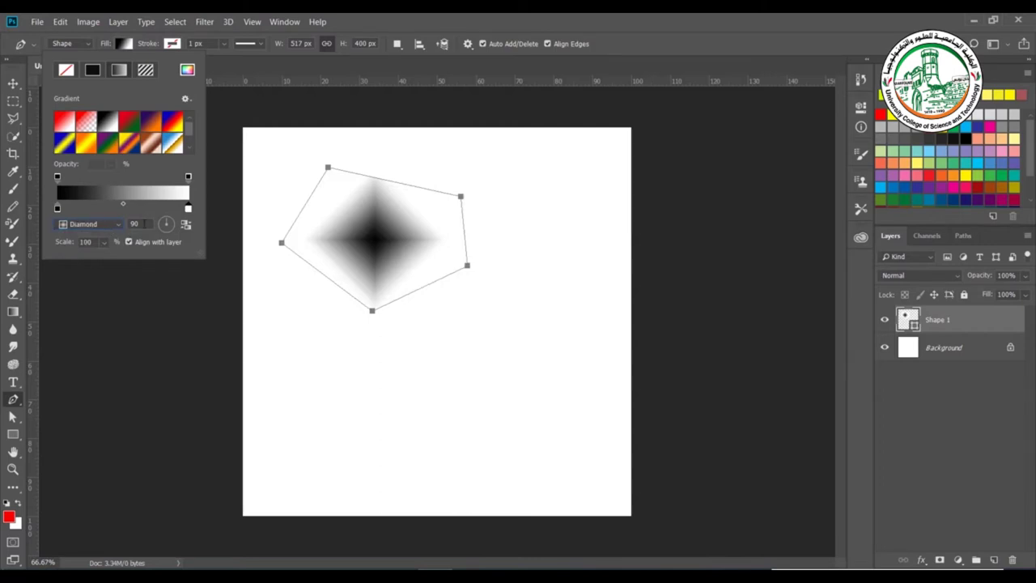
left_click(173, 225)
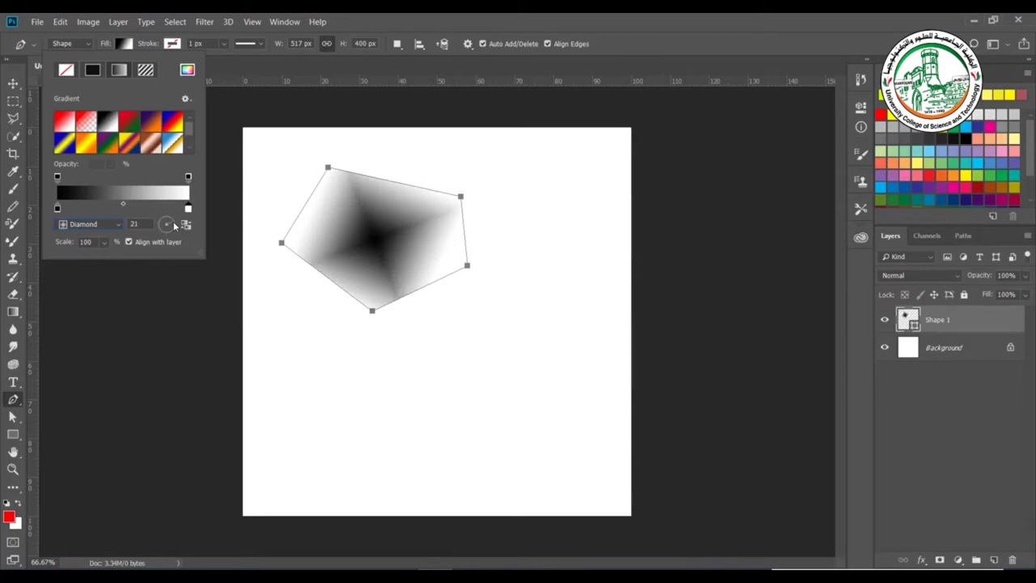
left_click(162, 223)
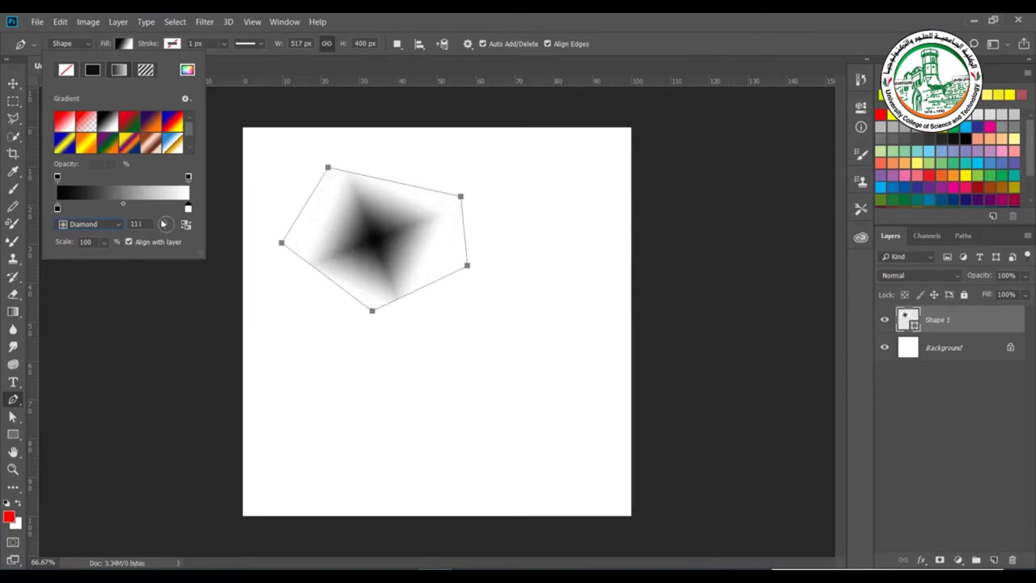
left_click(103, 243)
left_click_drag(106, 259, 105, 265)
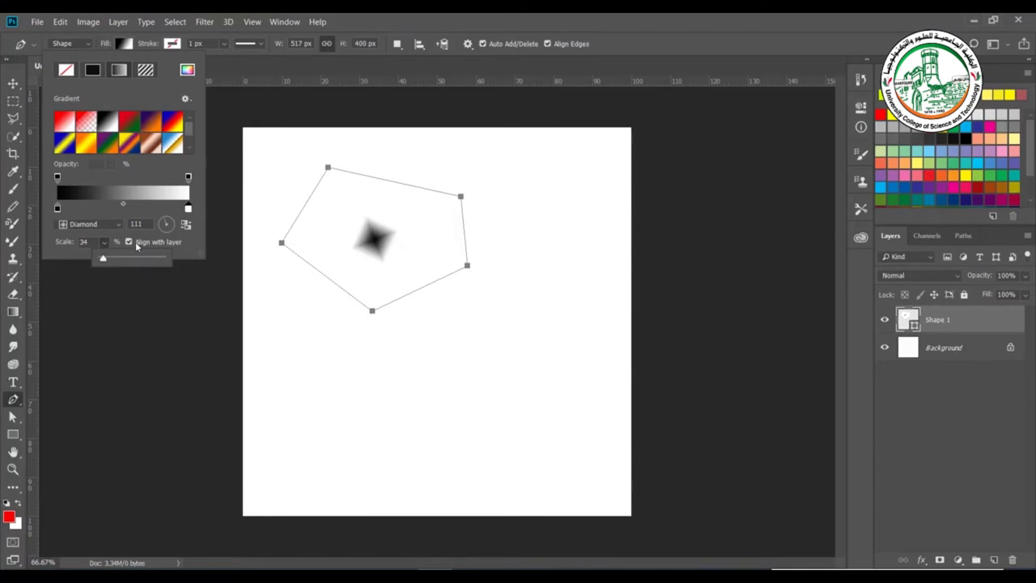
Toggle the gradient's Align with layer option and leave it on, then reverse the gradient colours and restore their order
left_click(136, 241)
left_click(135, 242)
left_click(135, 241)
left_click(135, 241)
left_click(136, 241)
left_click(187, 225)
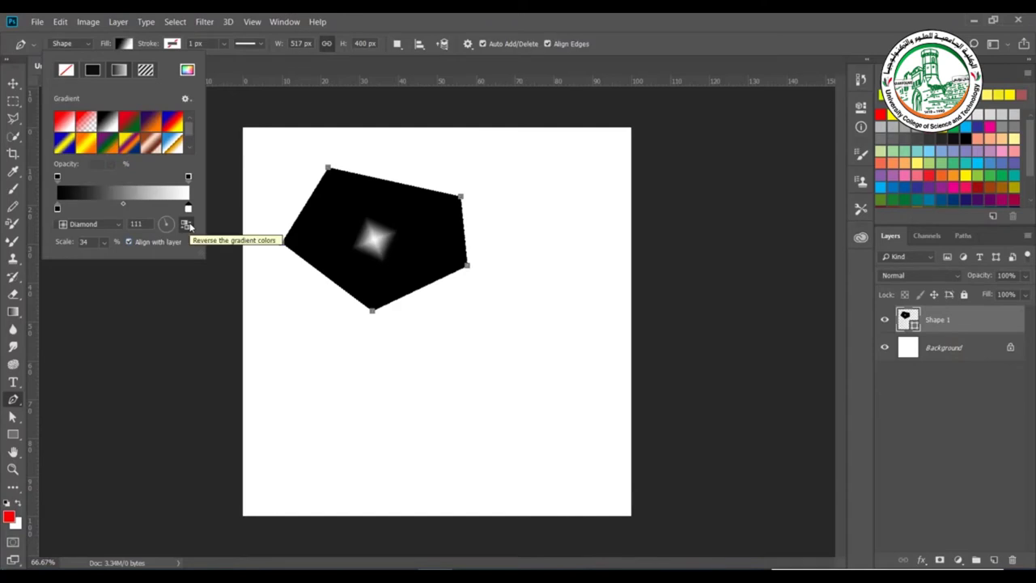
left_click(187, 225)
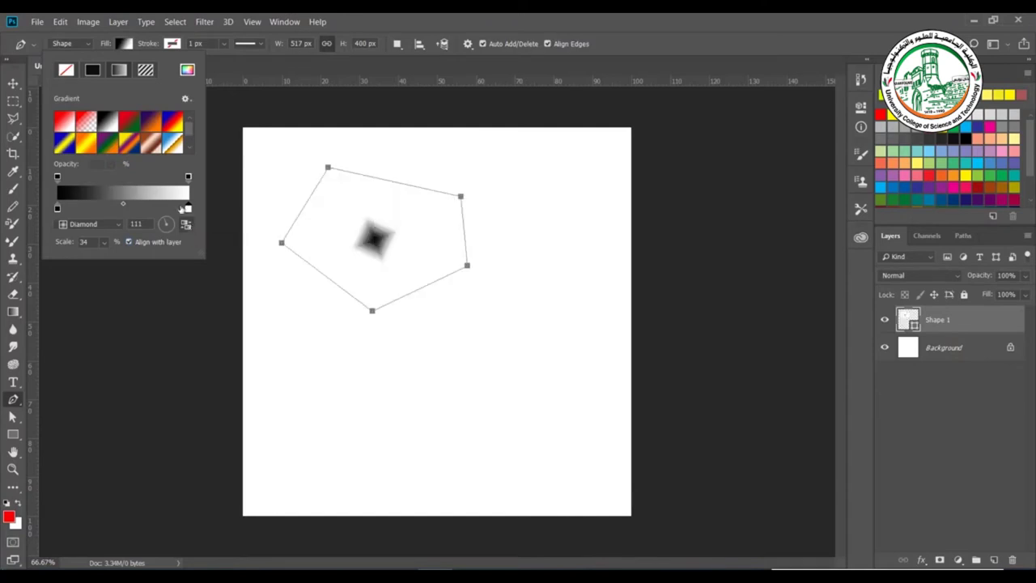
Switch the shape's fill to a pattern, try the yellow, purple and several pale textures, and apply the concentric squares pattern
left_click(145, 70)
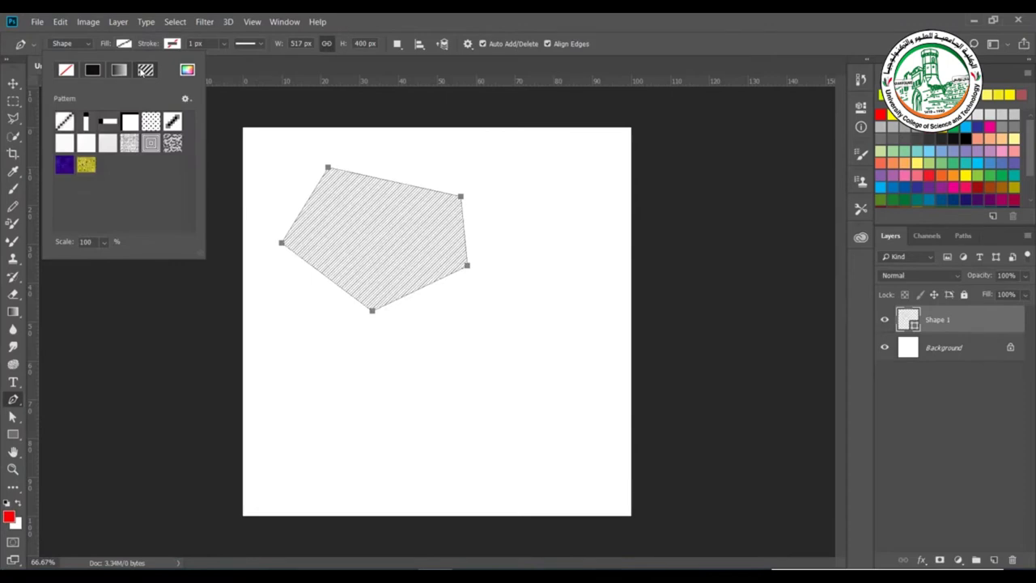
left_click(85, 167)
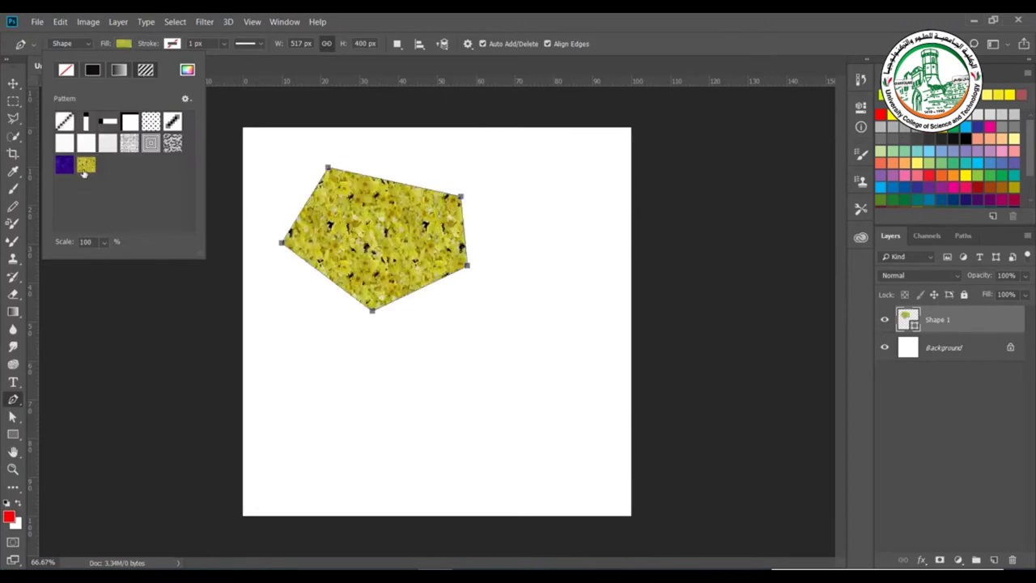
left_click(66, 166)
left_click(68, 148)
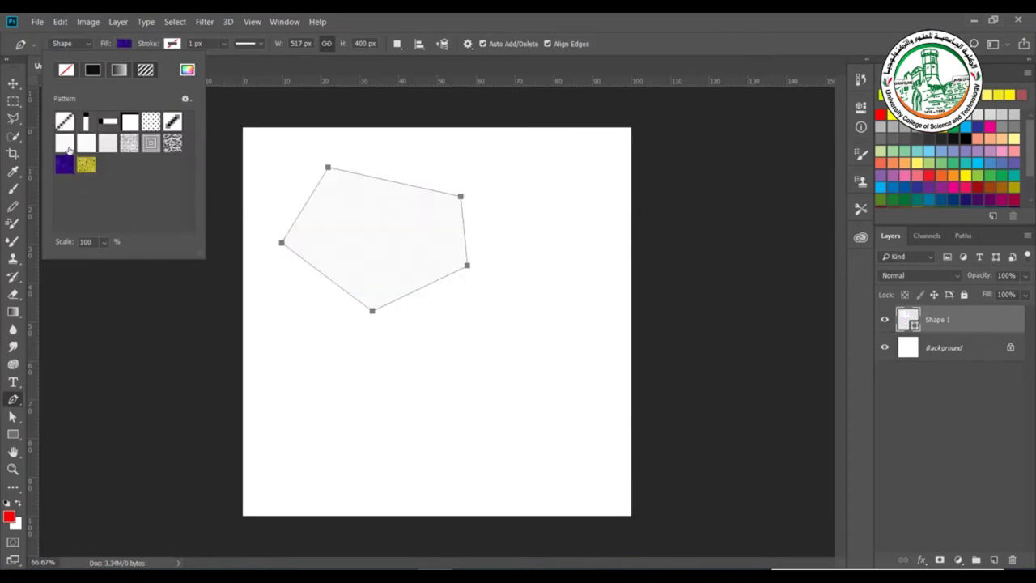
left_click(114, 143)
left_click(132, 144)
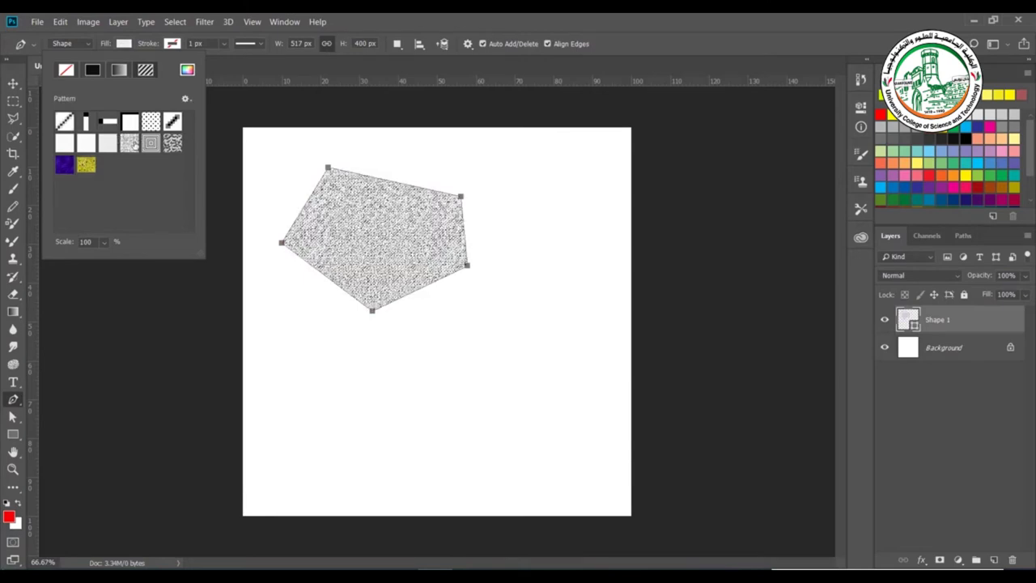
left_click(151, 143)
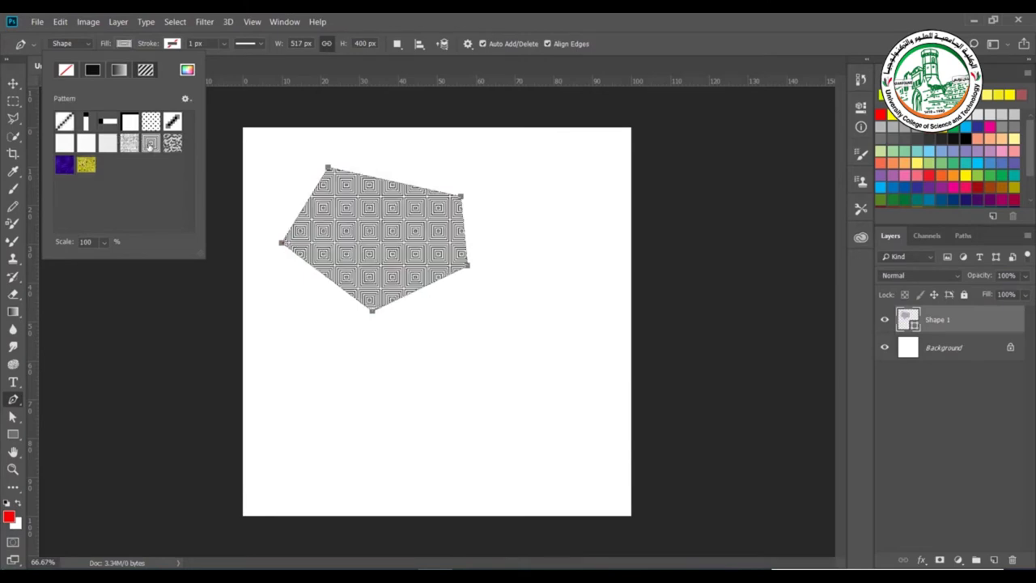
Set the scale of the concentric squares pattern fill to 144%
left_click(104, 241)
mouse_move(106, 259)
left_mouse_down()
mouse_move(97, 259)
mouse_move(125, 268)
mouse_move(111, 268)
left_mouse_up()
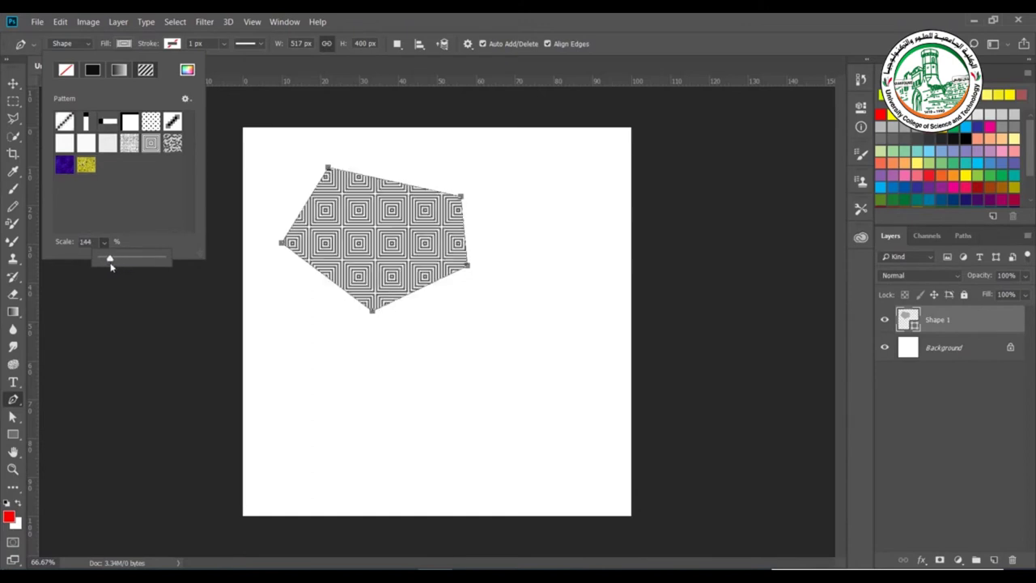
left_click(141, 197)
Look at the pattern presets in the Preset Manager and leave it without making changes
left_click(187, 100)
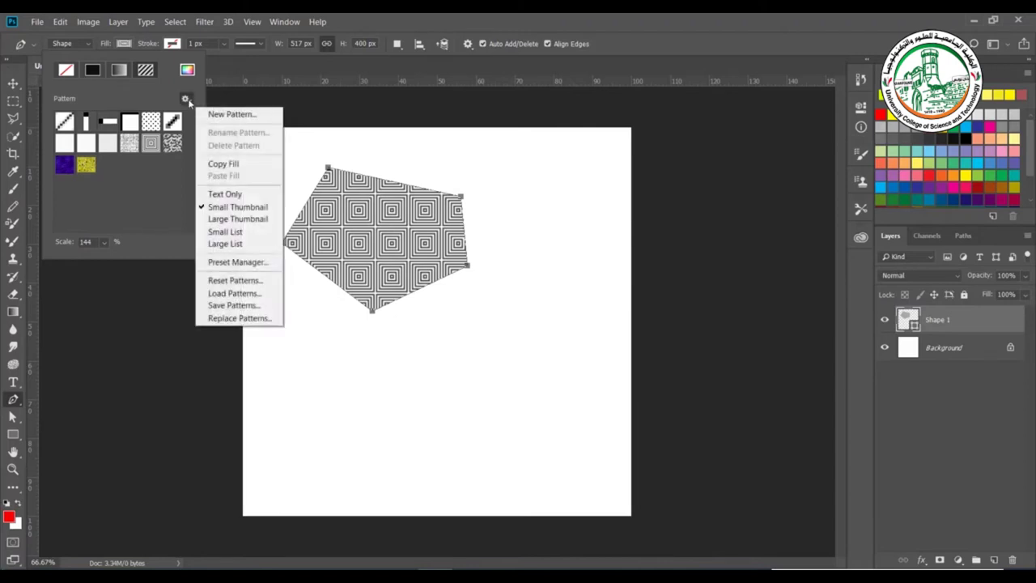
left_click(240, 263)
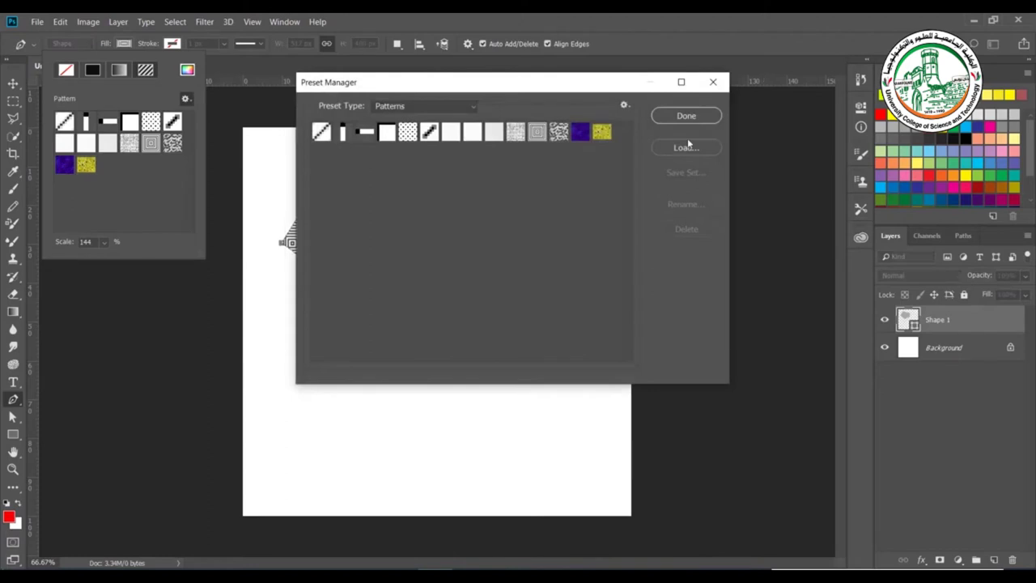
left_click(687, 116)
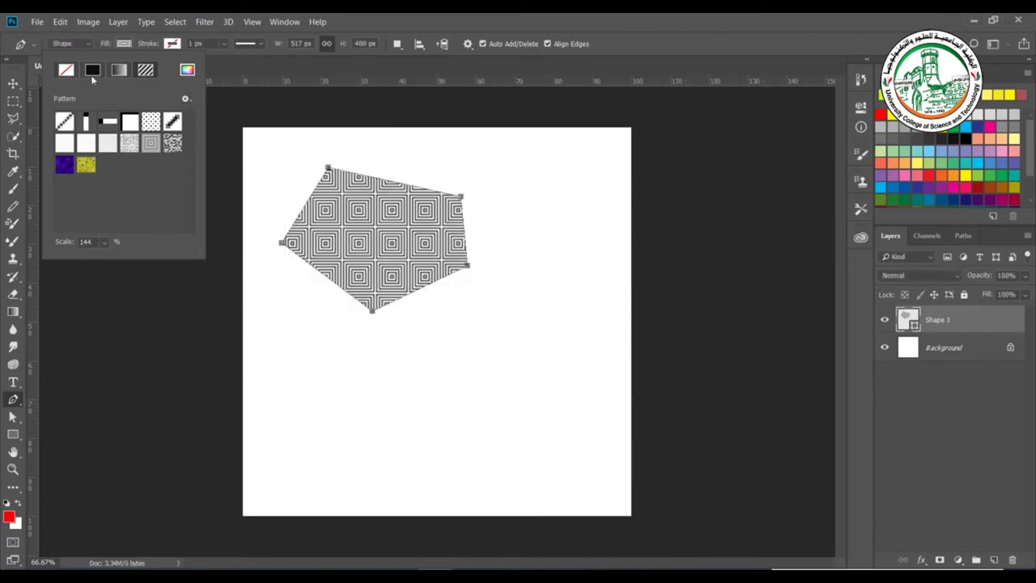
Change the shape's fill to solid yellow
left_click(93, 70)
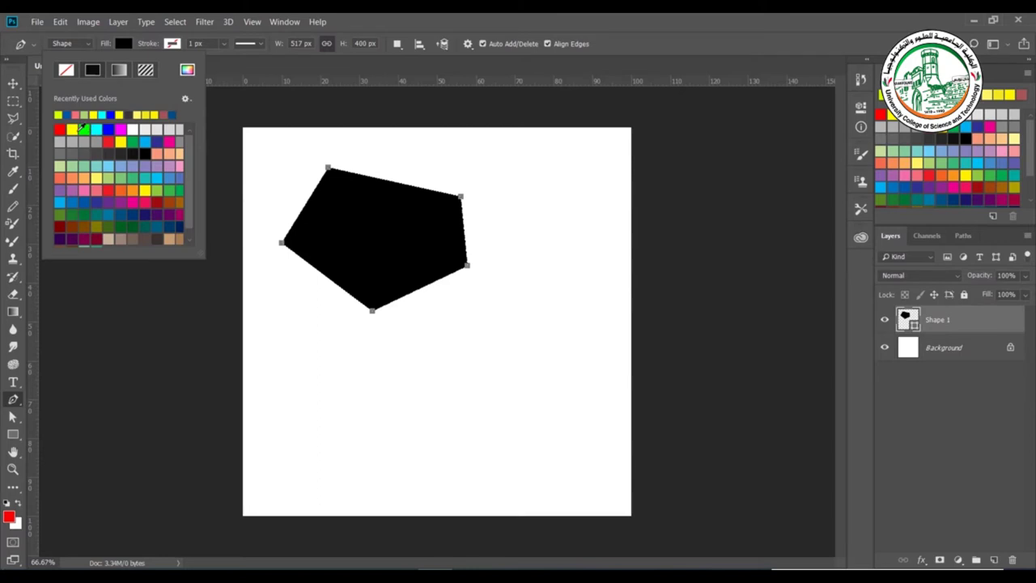
left_click(71, 131)
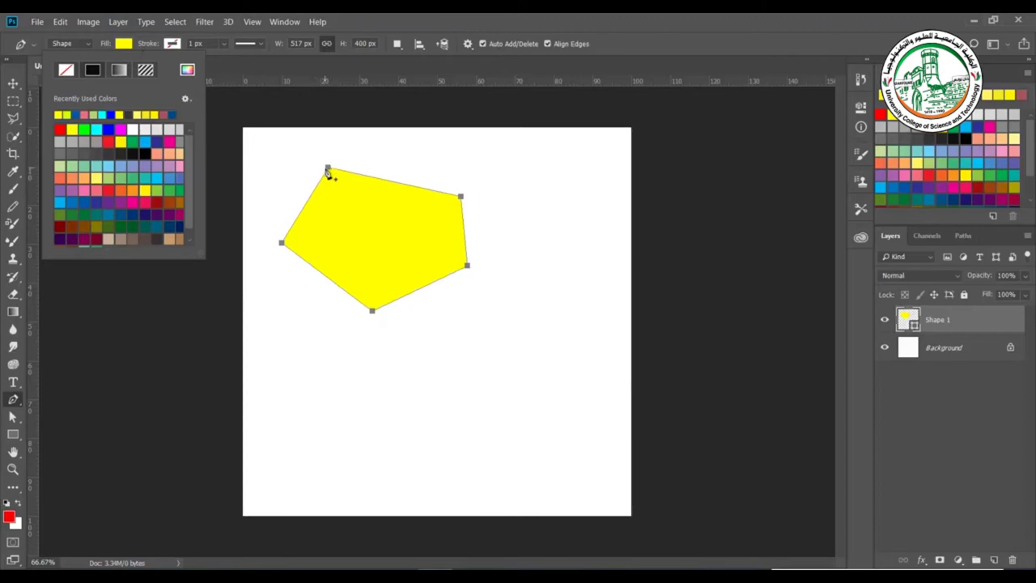
Check the stroke colour options and give the shape a stroke 6.99 px wide
left_click(171, 44)
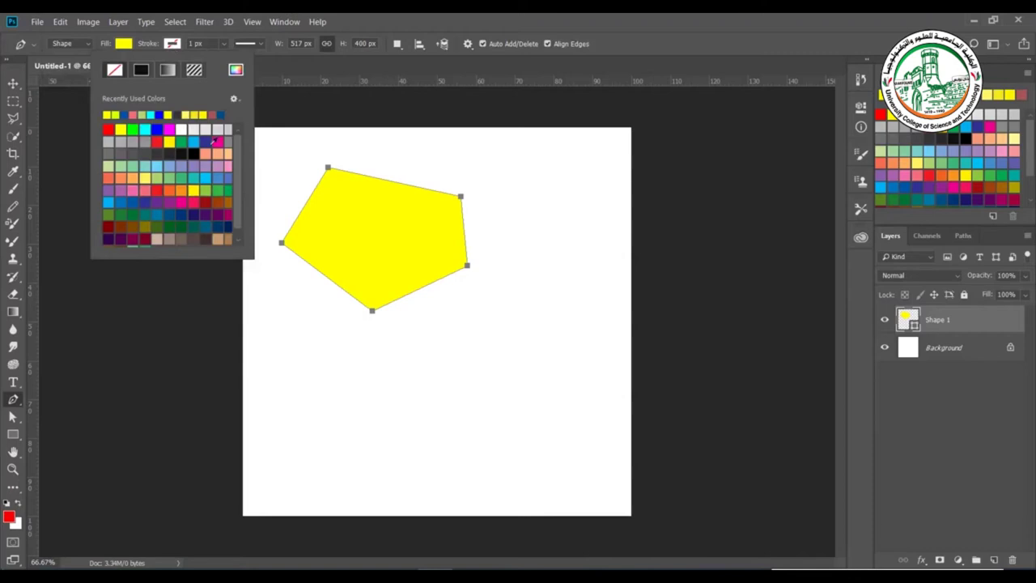
left_click(212, 44)
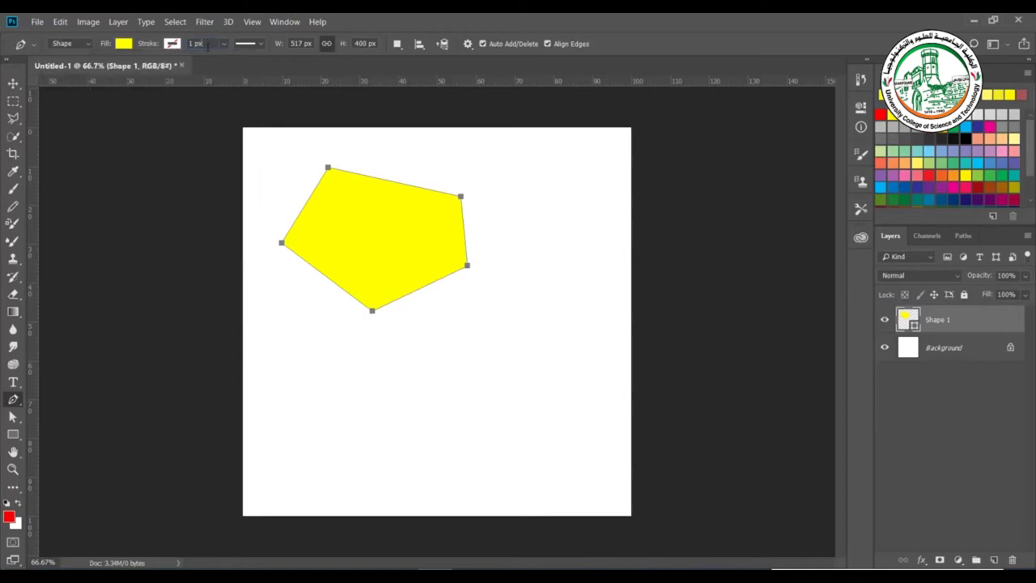
left_click(225, 45)
left_click_drag(228, 62, 230, 62)
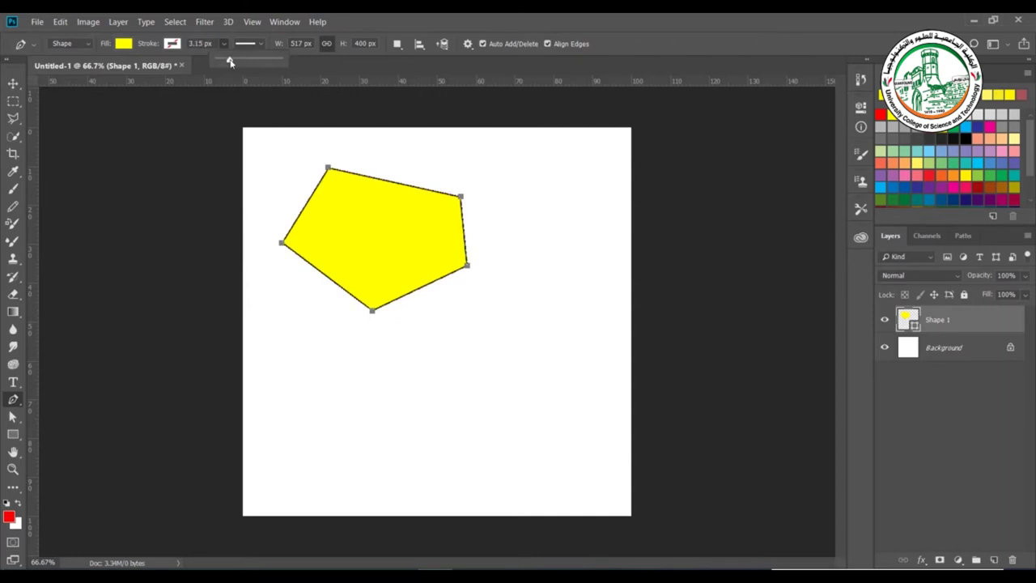
left_click_drag(230, 61, 234, 62)
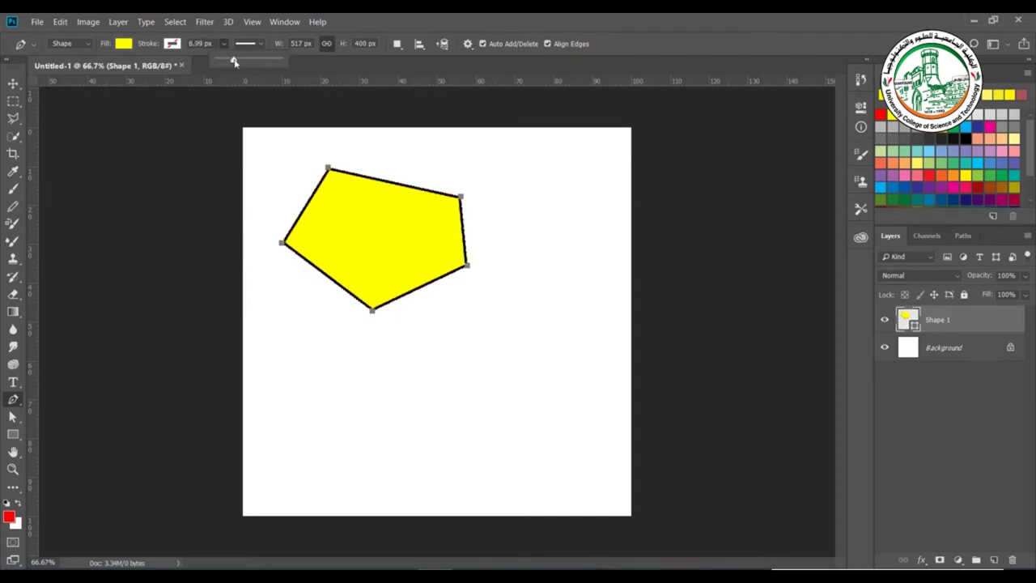
Colour the shape's stroke blue and set its width to 14.69 px
left_click(173, 44)
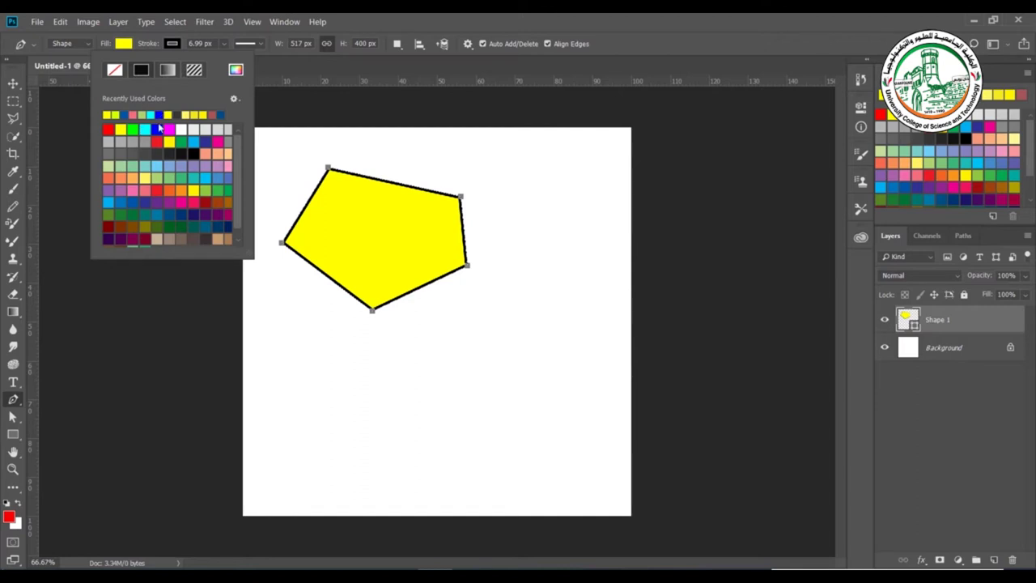
left_click(157, 128)
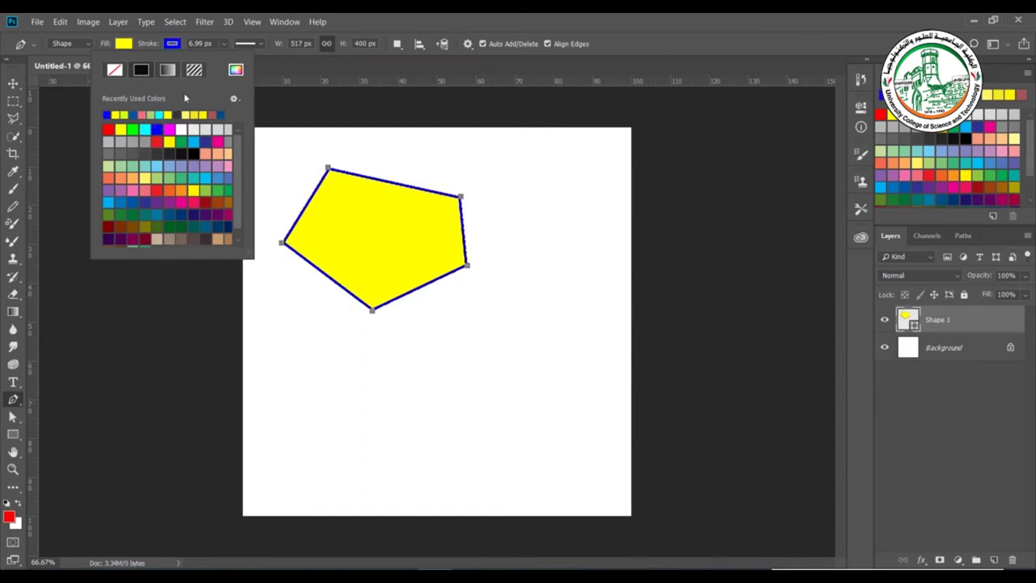
left_click(223, 44)
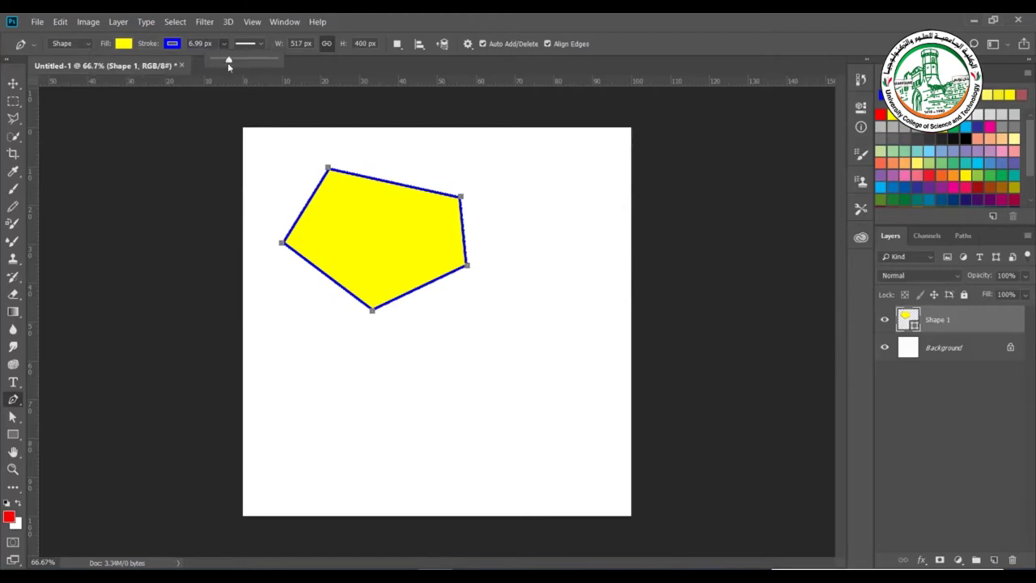
left_click_drag(228, 64, 237, 63)
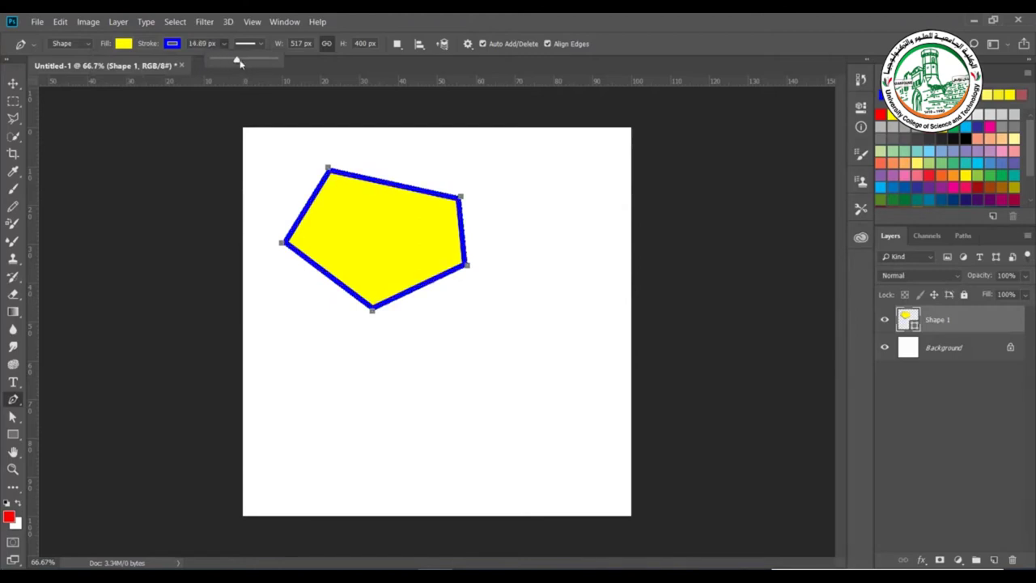
Try the dashed line type on the shape's stroke and apply the dotted one
left_click(249, 46)
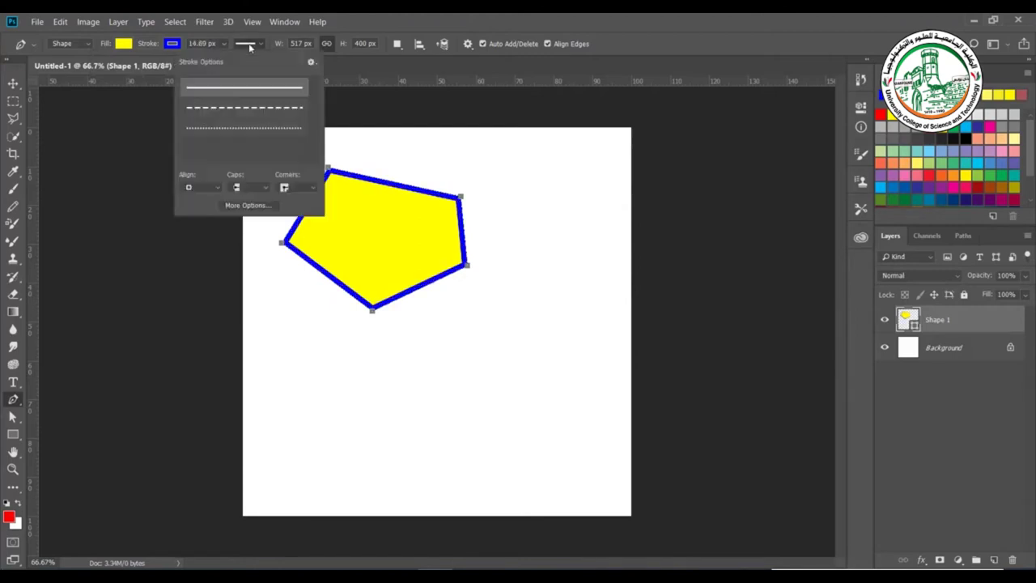
left_click(217, 108)
left_click(218, 127)
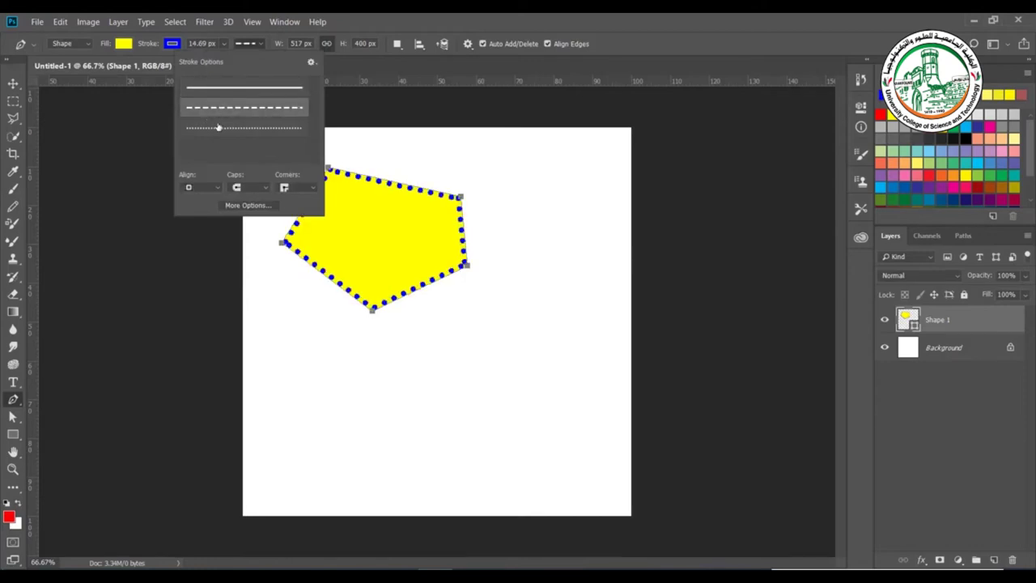
Open the detailed stroke settings and set the stroke preset to the solid line
left_click(247, 205)
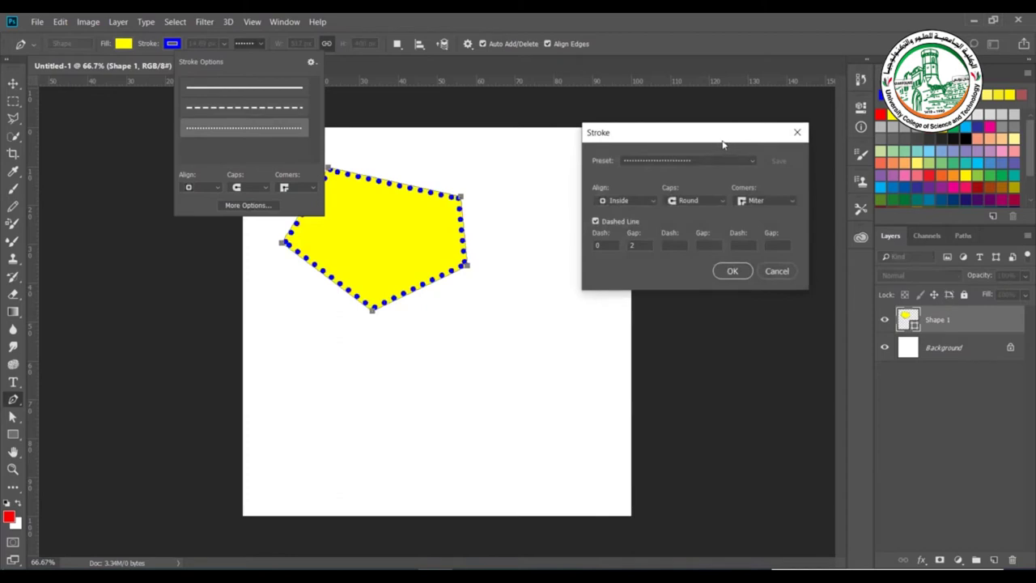
left_click(709, 162)
left_click(681, 181)
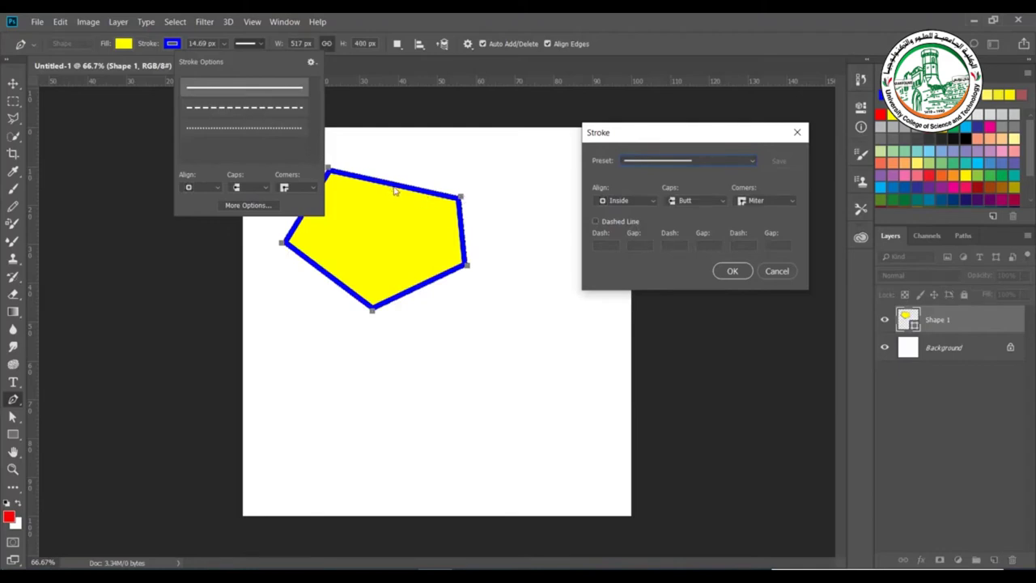
Compare the Outside and Center alignments for the stroke and set the alignment to Outside
left_click(636, 201)
left_click(635, 232)
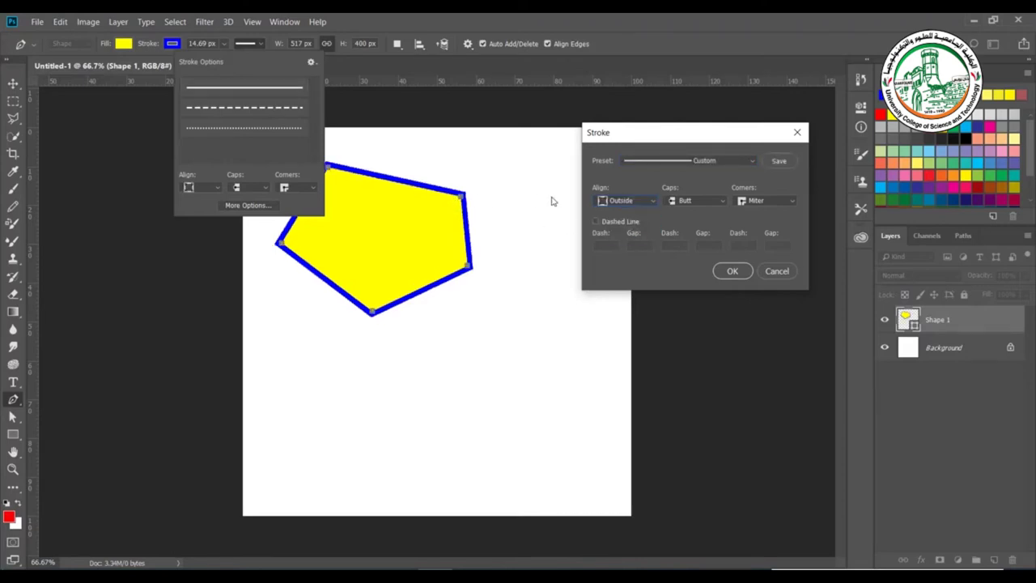
left_click(637, 202)
left_click(625, 221)
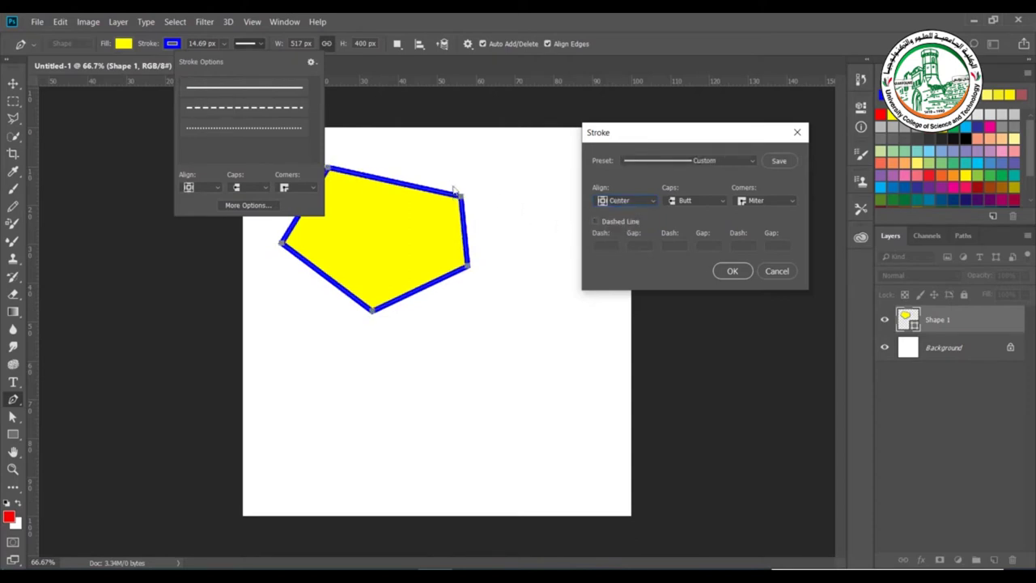
left_click(612, 200)
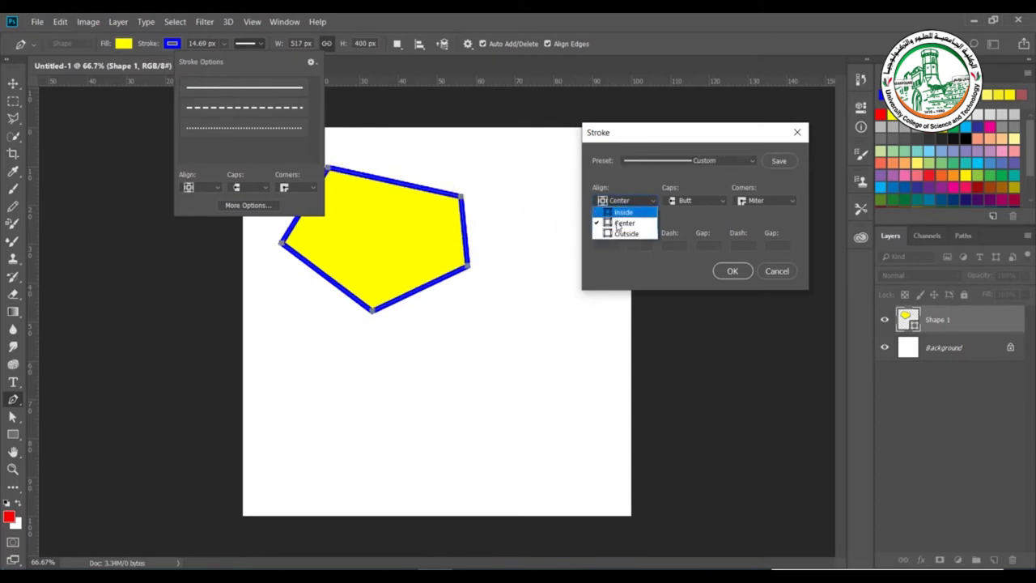
left_click(623, 233)
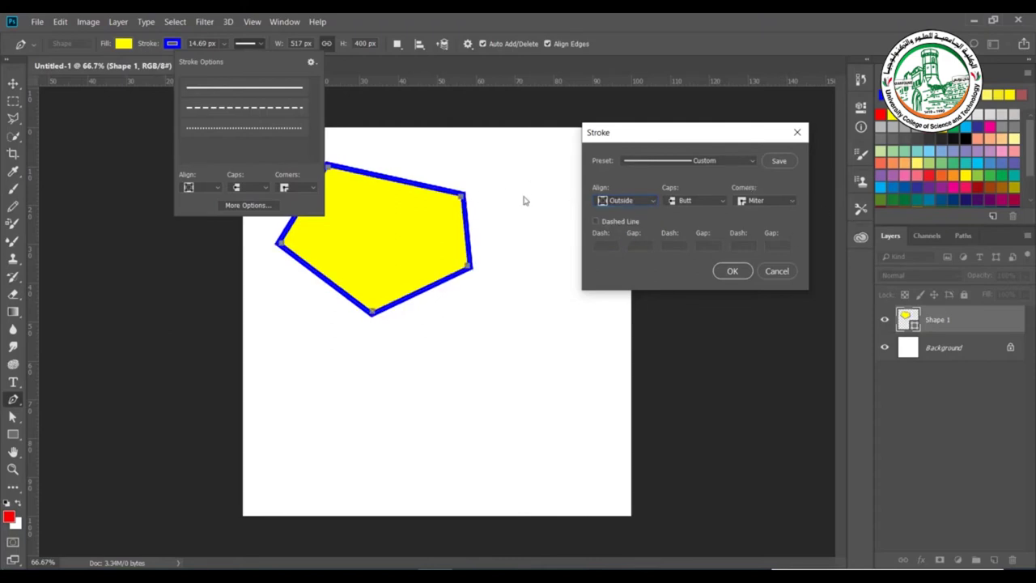
Try Round corners on the shape's stroke and set the corners to Bevel
left_click(749, 201)
left_click(754, 224)
left_click(772, 204)
left_click(753, 234)
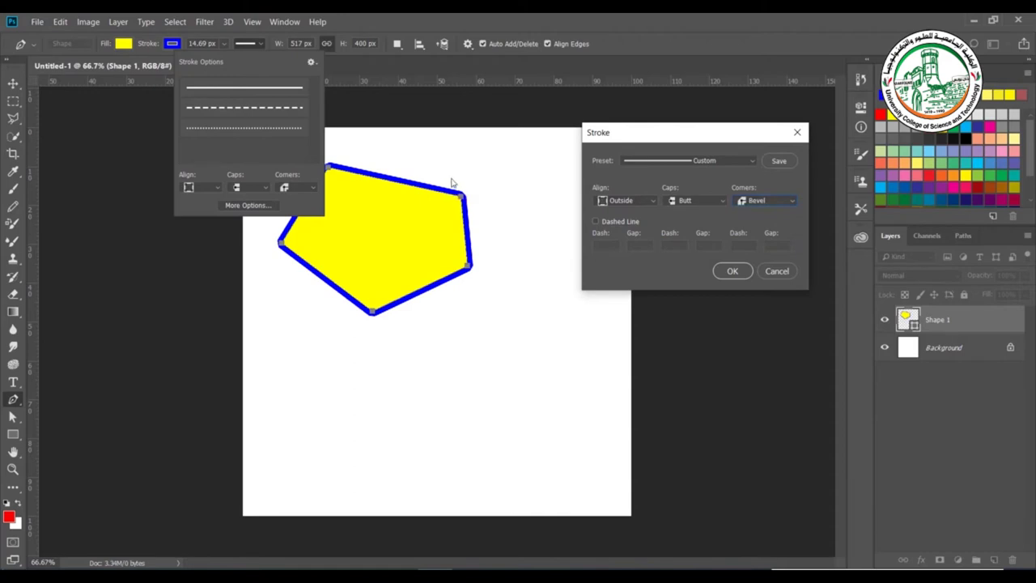
Review the corner types for the shape's stroke and apply the dashed line preset
left_click(764, 202)
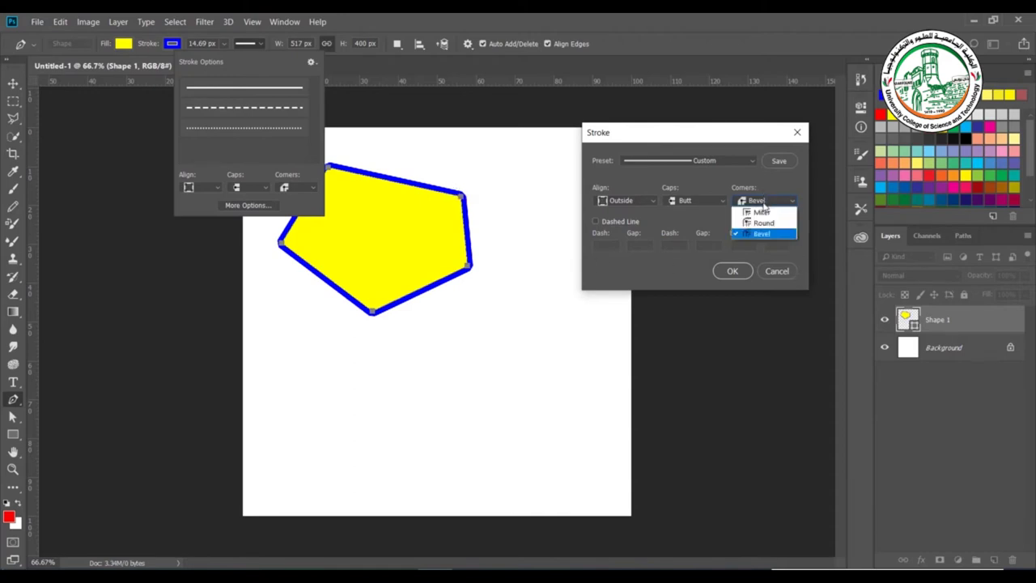
left_click(670, 161)
left_click(669, 162)
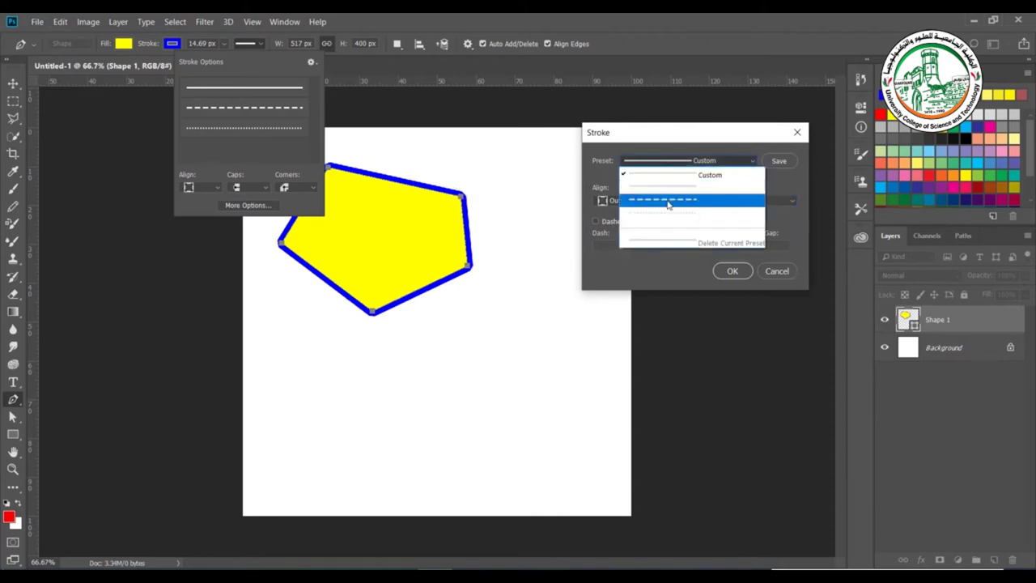
left_click(669, 200)
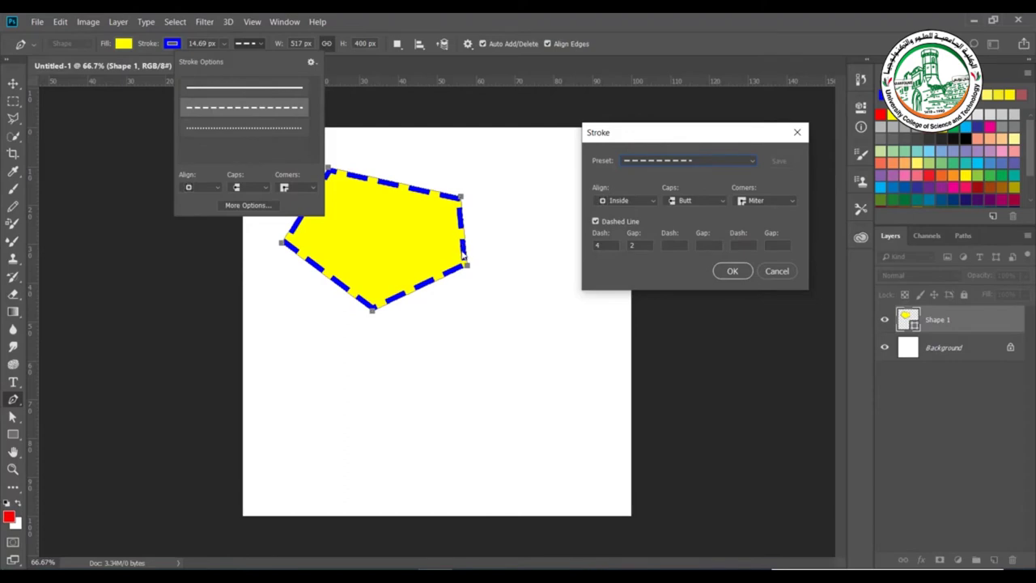
Set the stroke's dash length to 2, toggle the dashed line off and on, and accept the stroke settings
left_click_drag(613, 242, 578, 245)
type("2")
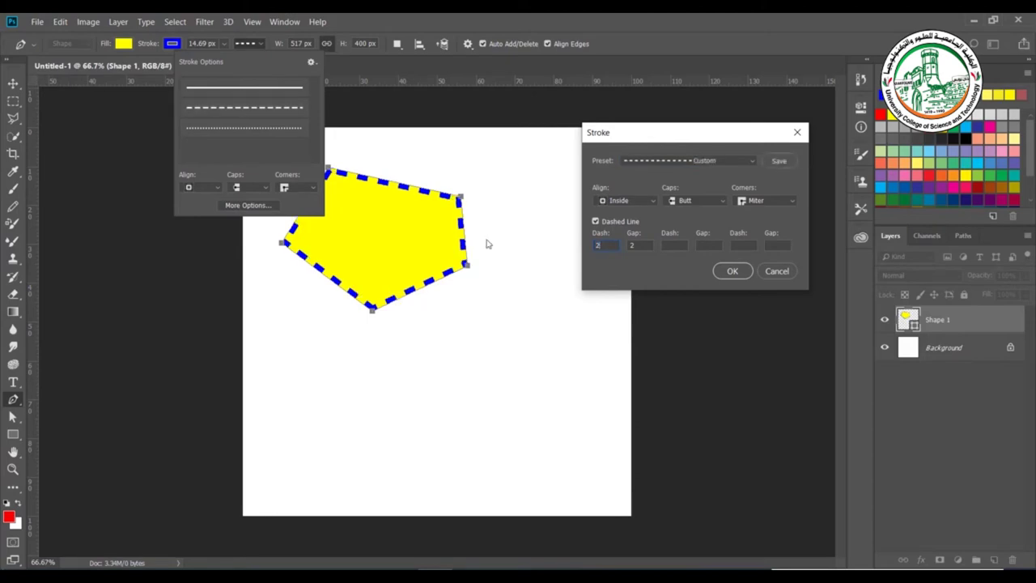
key("Tab")
left_click(597, 221)
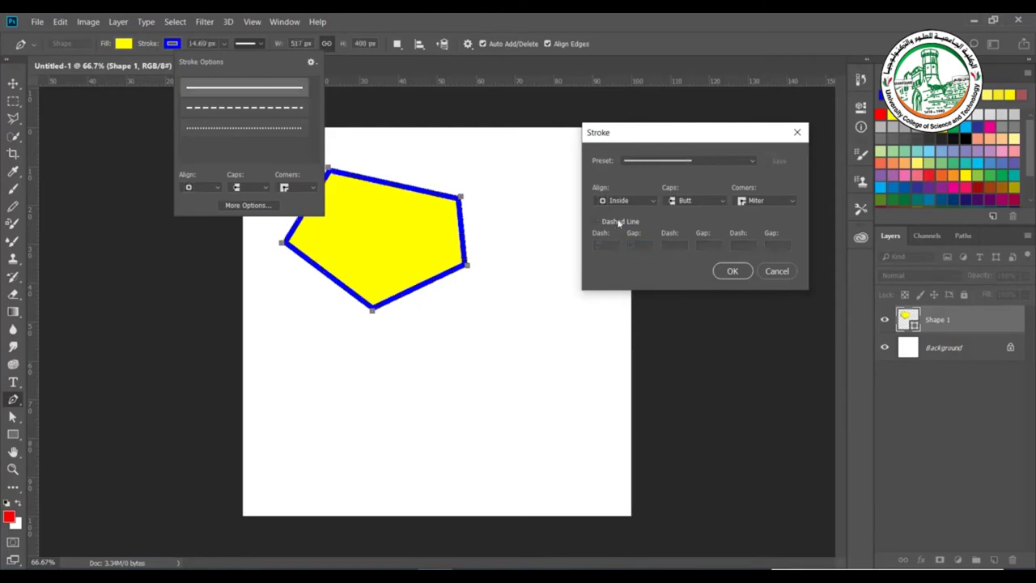
left_click(619, 222)
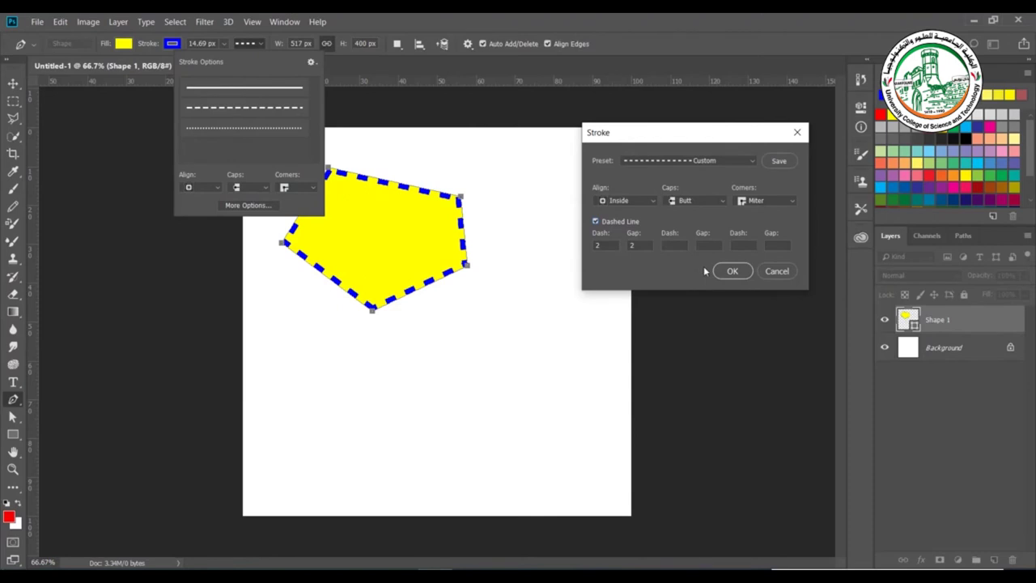
left_click(731, 272)
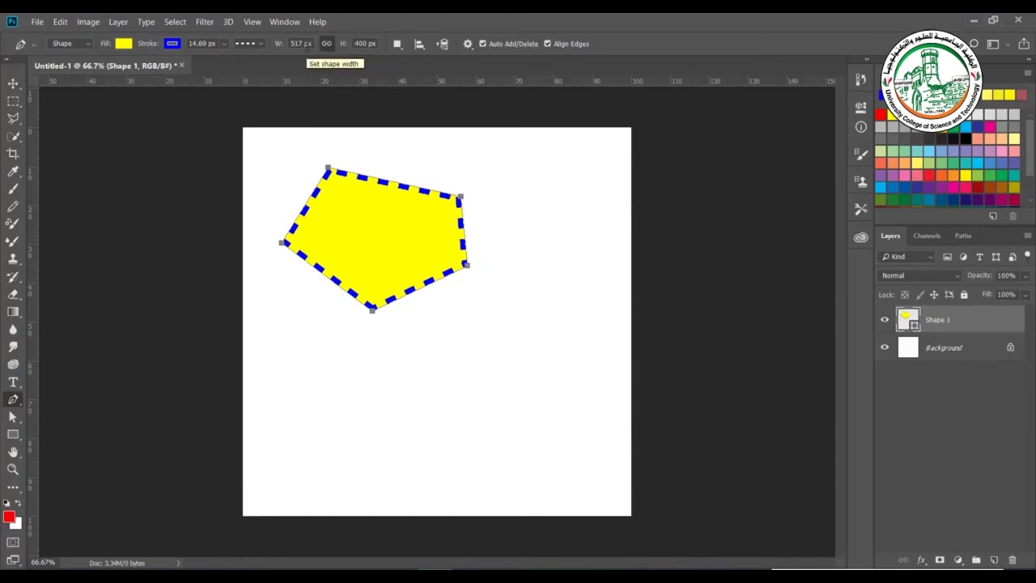
Try a shape width of 700 px with linked proportions and set the height back to 400 px
left_click(301, 44)
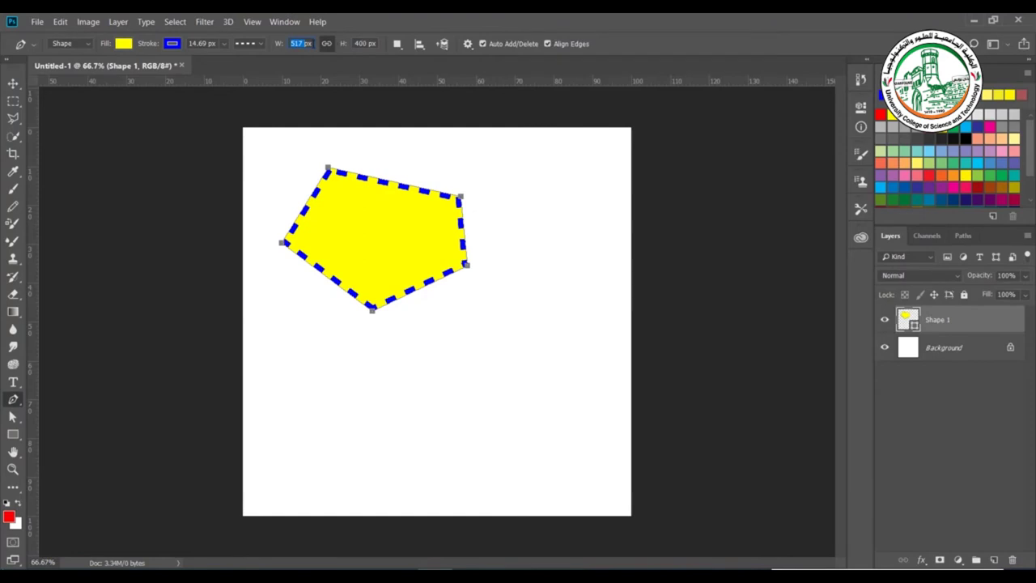
type("700")
key("Return")
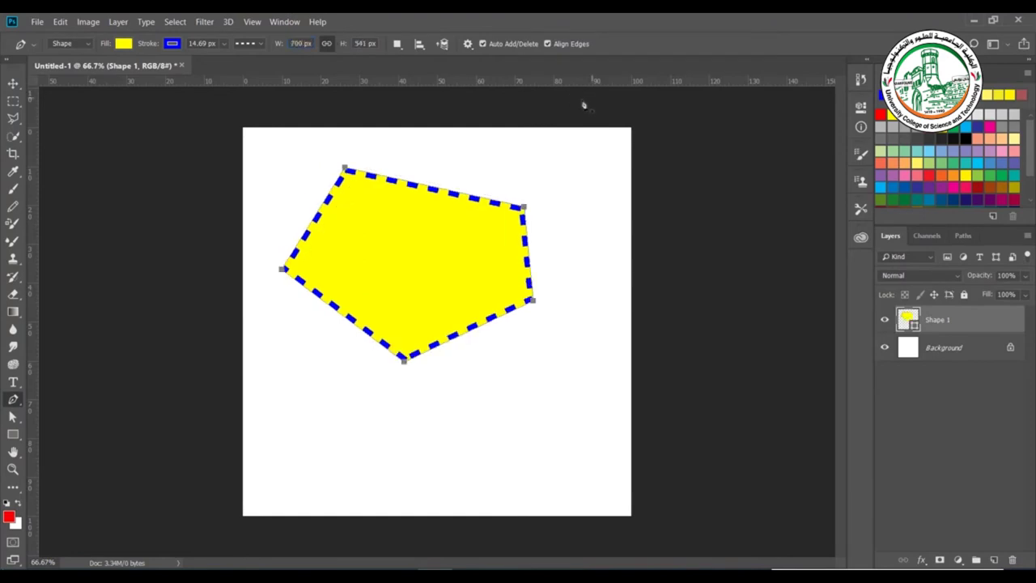
left_click(362, 43)
type("400")
key("Return")
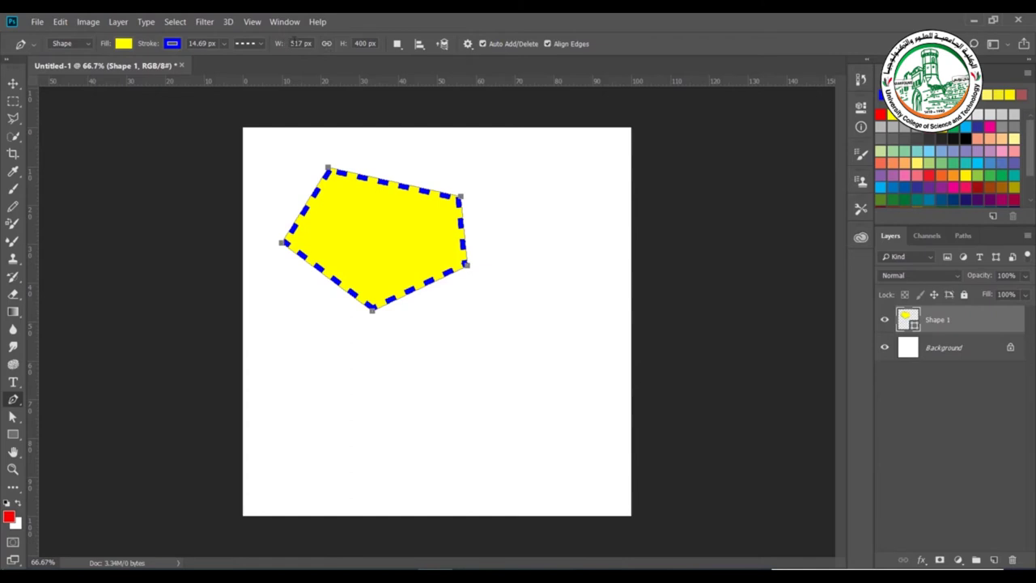
Set the five-sided shape's width to 600 px with the width and height unlinked
left_click(296, 43)
type("8")
key("Return")
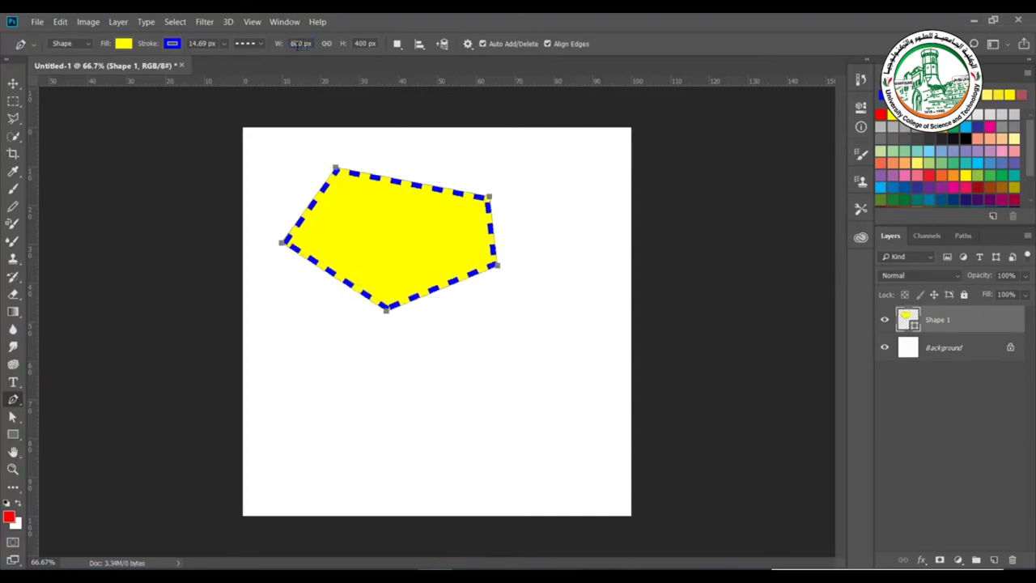
Use the New Layer path operation to draw a closed curved shape about 365 × 349 px below the five-sided shape
left_click(396, 44)
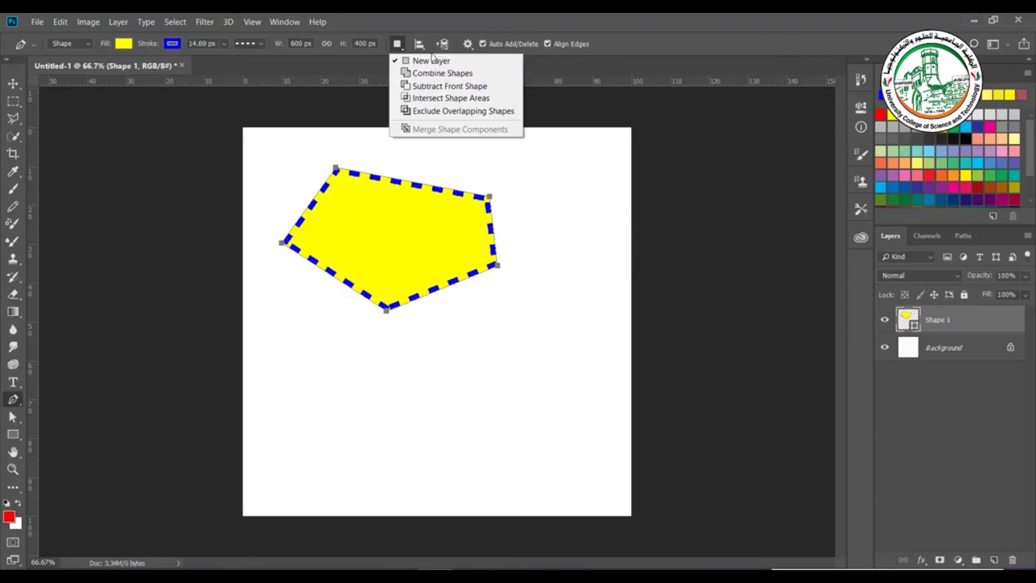
left_click(432, 60)
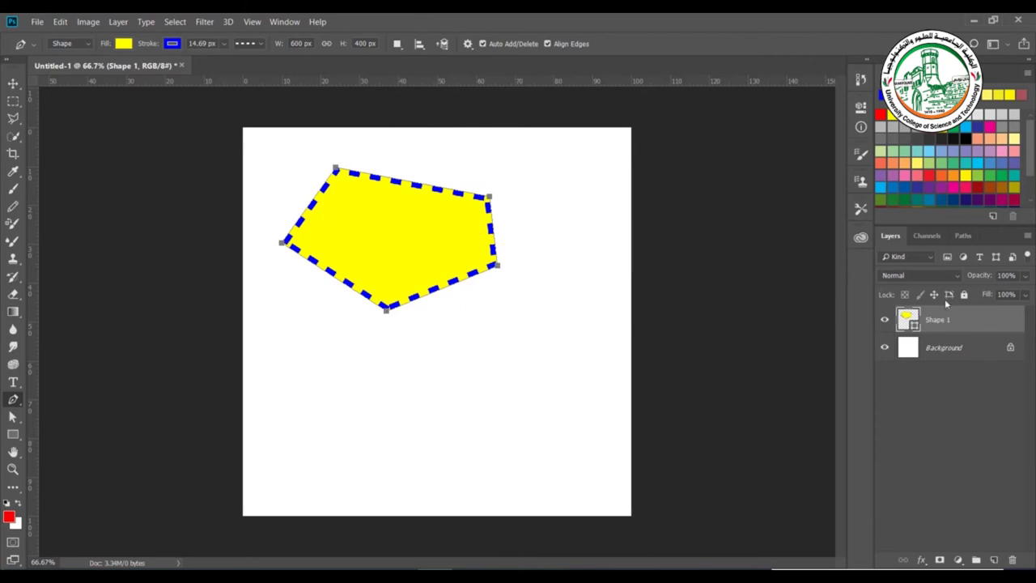
left_click_drag(267, 425, 286, 481)
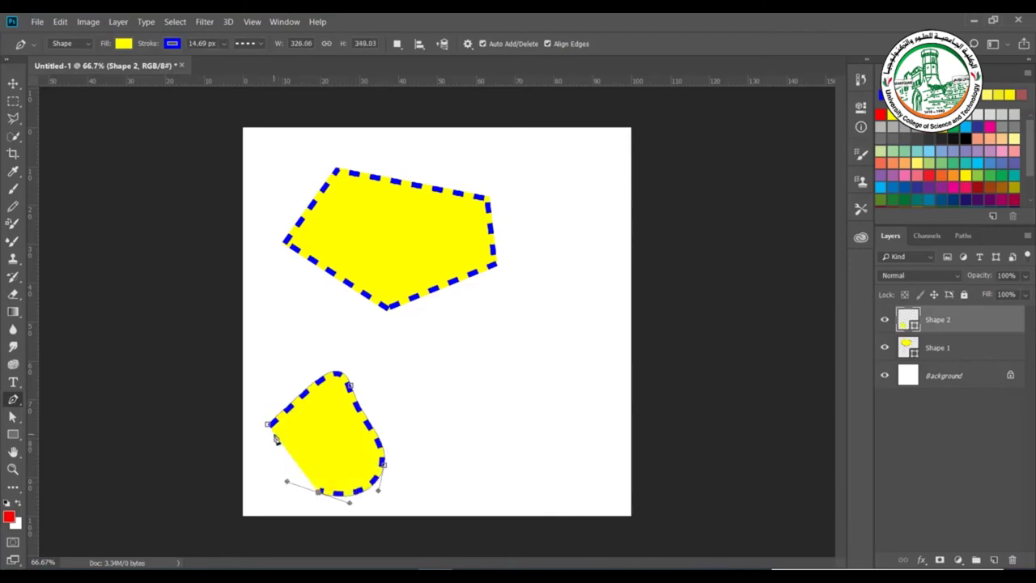
left_click_drag(268, 424, 352, 451)
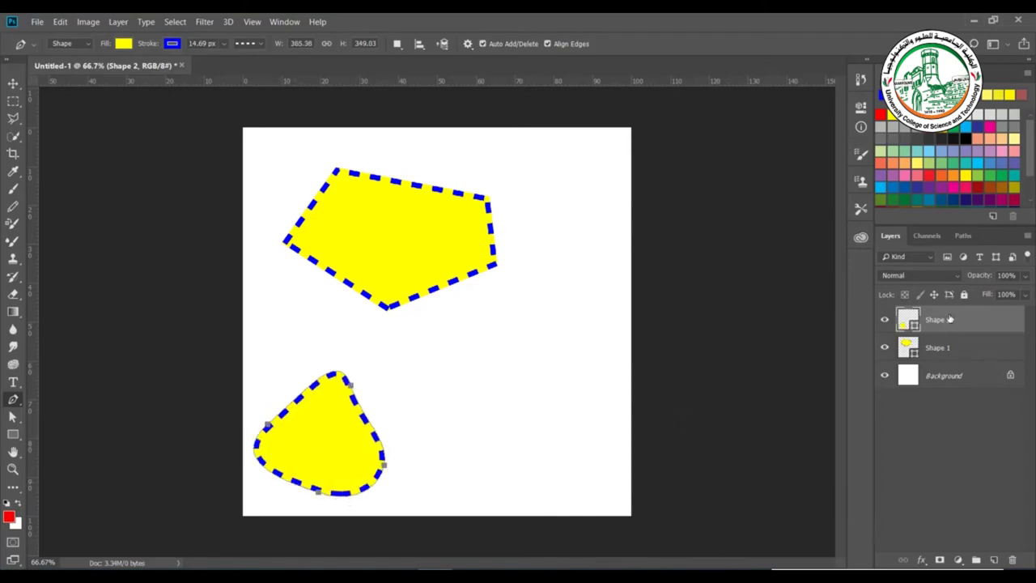
Use Combine Shapes to draw a second closed curved shape that overlaps the right side of the lower curved shape
left_click(400, 44)
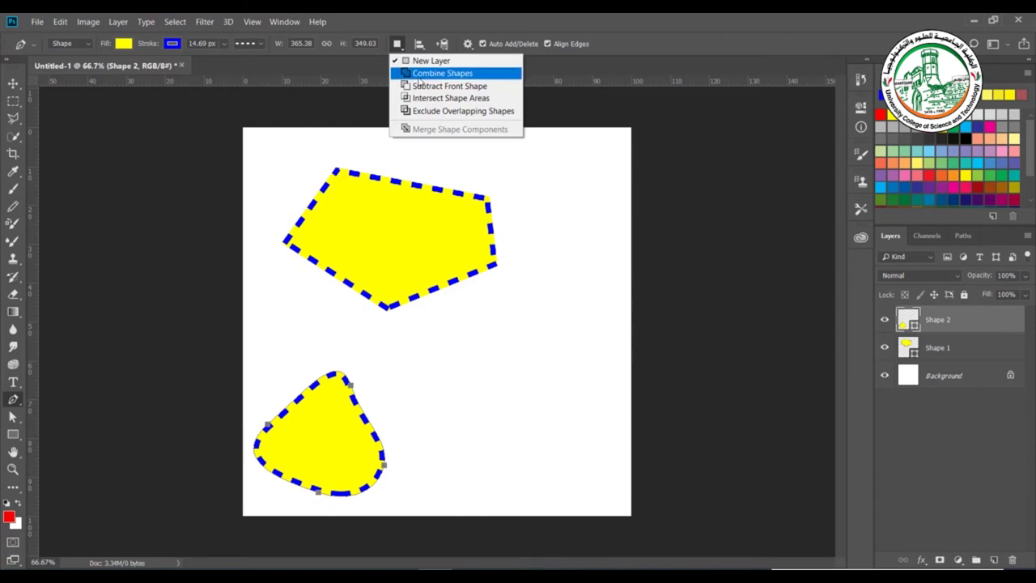
left_click(418, 75)
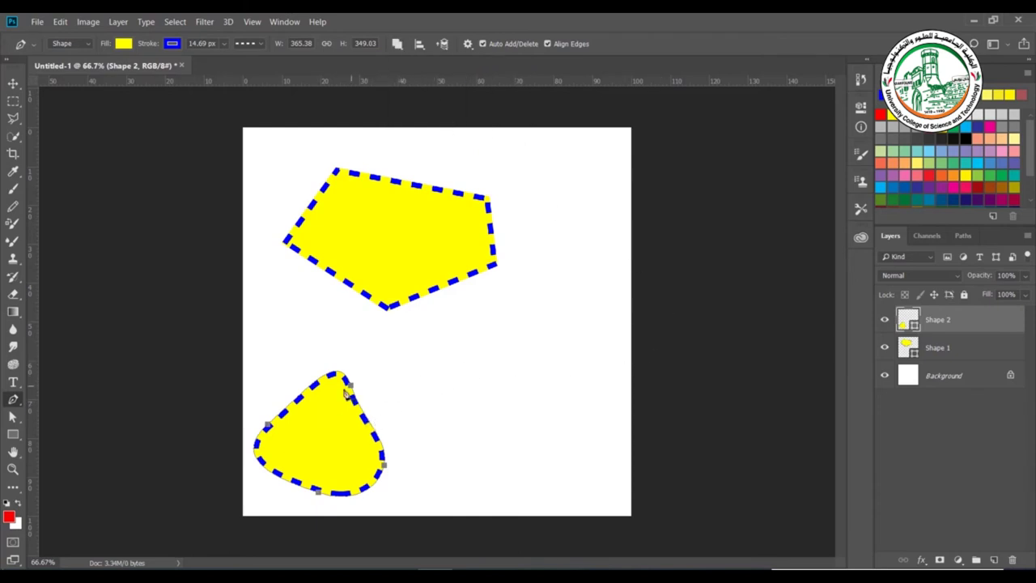
left_click_drag(399, 369, 467, 395)
left_click_drag(500, 466, 452, 510)
left_click_drag(371, 500, 343, 421)
mouse_move(399, 369)
left_mouse_down()
mouse_move(410, 364)
mouse_move(402, 374)
left_mouse_up()
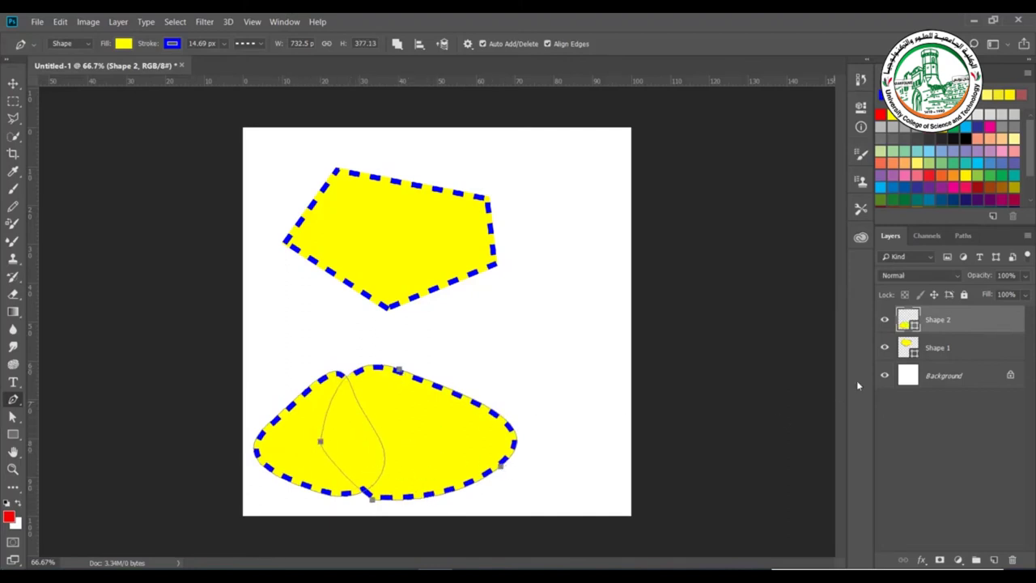
key("v")
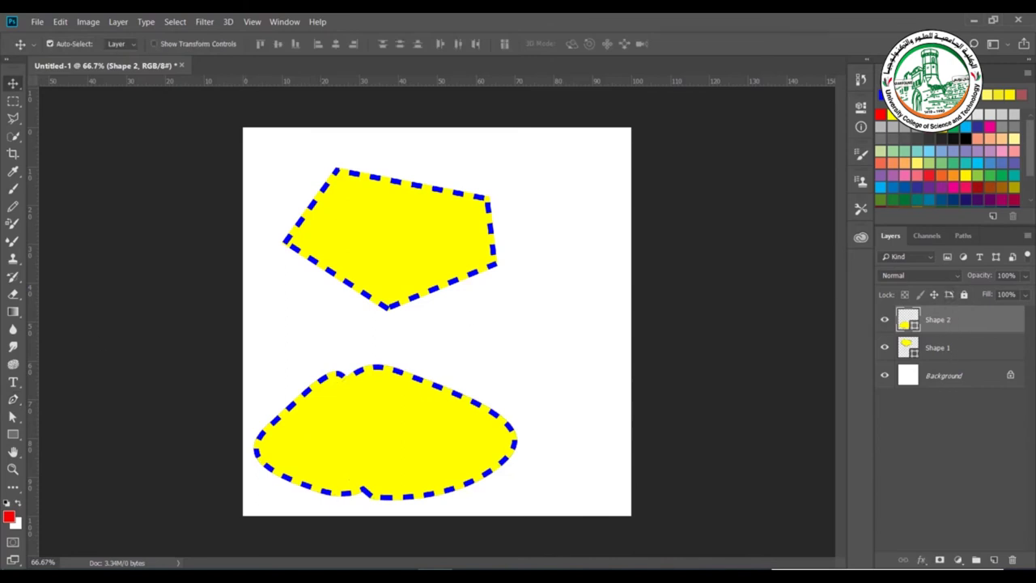
Use Subtract Front Shape to cut a pointed notch into the right side of the lower combined shape with a four-cornered outline
left_click(13, 399)
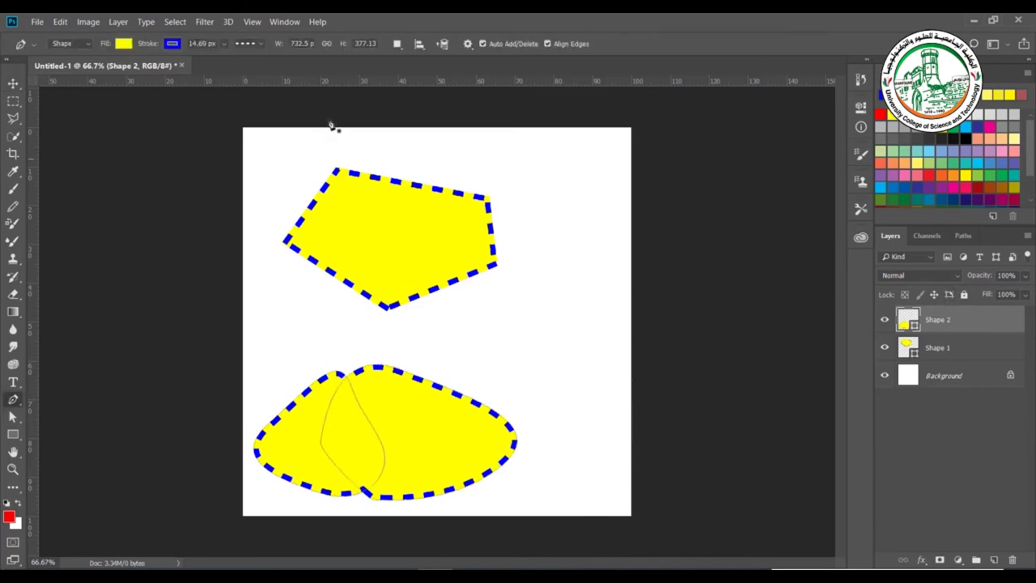
left_click(397, 43)
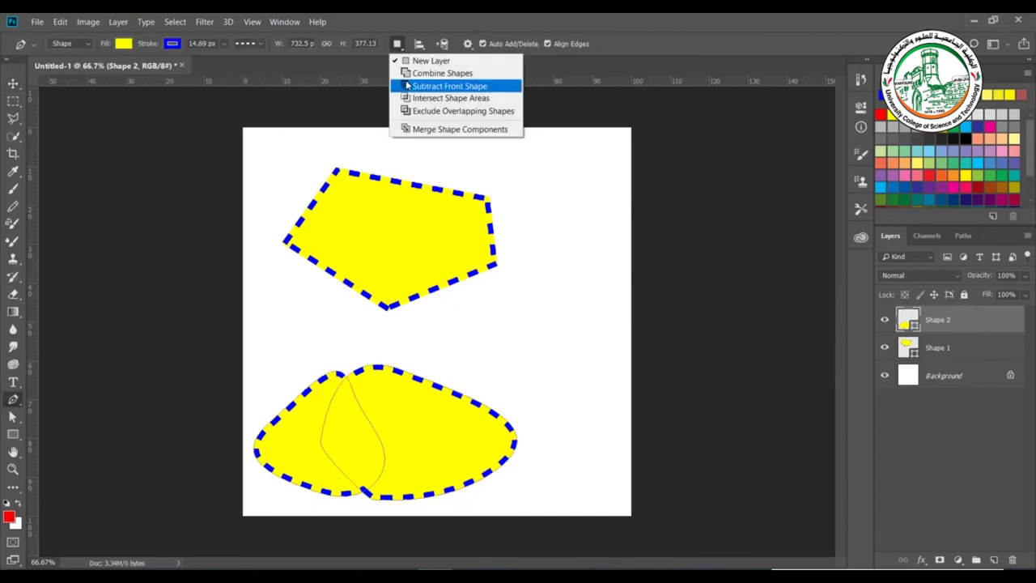
left_click(407, 85)
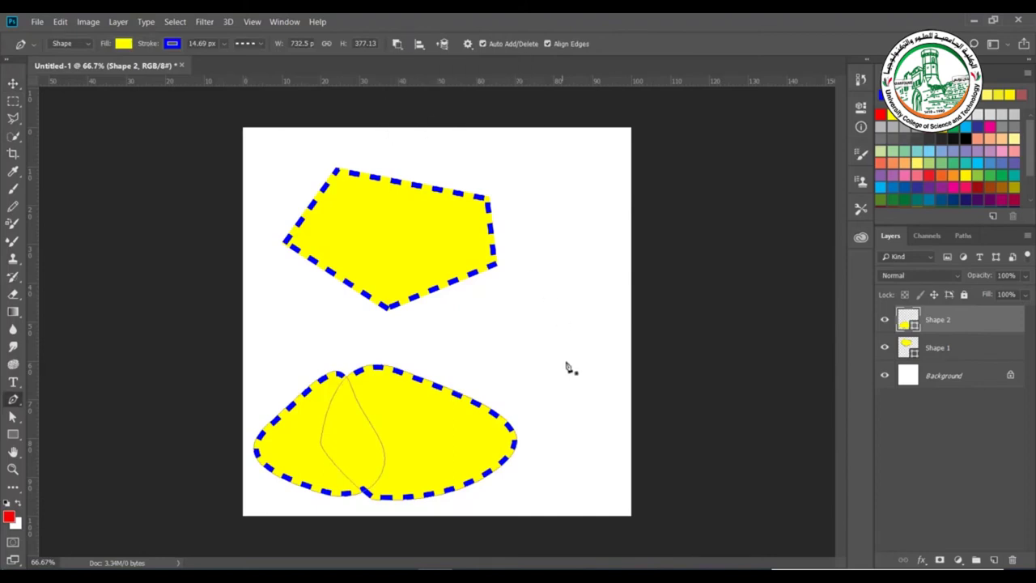
left_click(528, 345)
left_click(375, 442)
left_click_drag(449, 492, 595, 479)
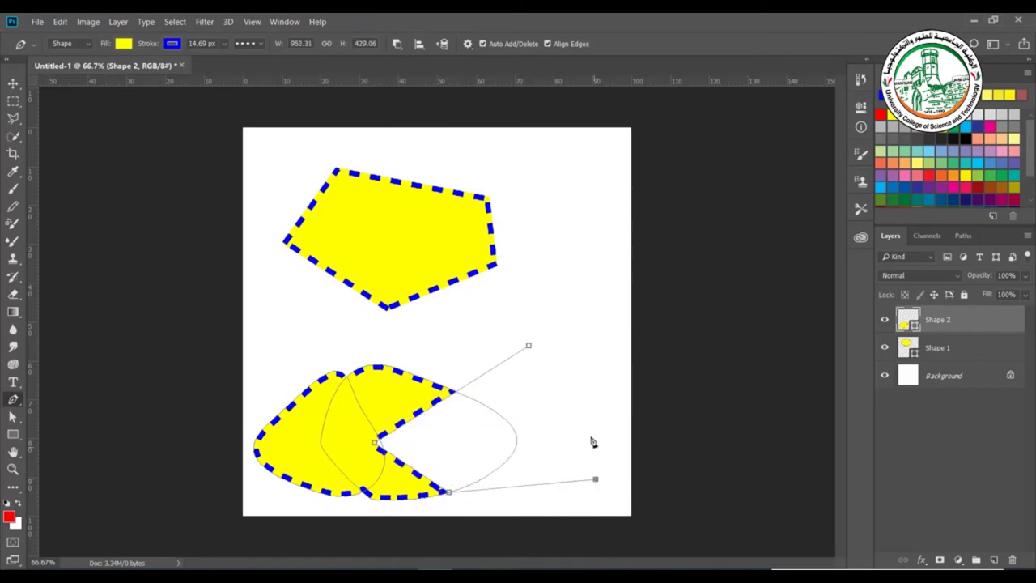
left_click(528, 347)
left_click_drag(528, 347, 530, 350)
left_click(10, 81)
left_click(312, 342)
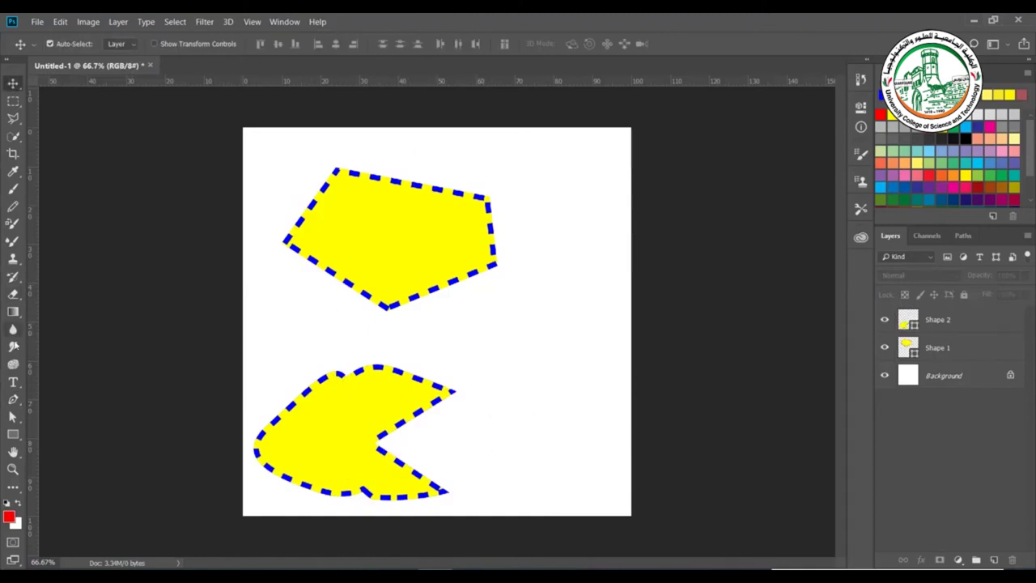
Select the five-sided shape and draw an overlapping four-sided outline across it with Intersect Shape Areas
left_click(386, 225)
key("p")
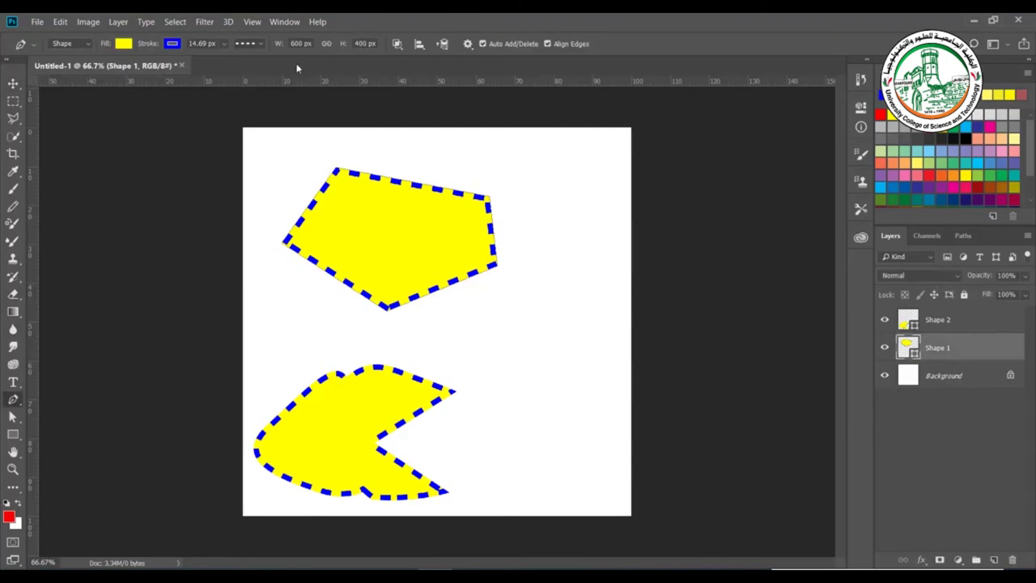
left_click(397, 45)
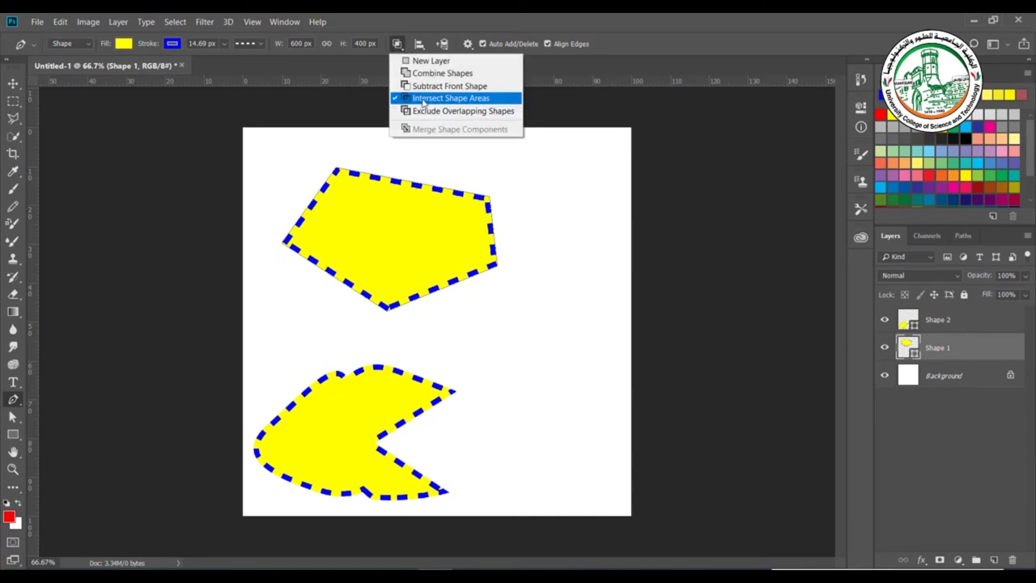
left_click(472, 158)
left_click(470, 153)
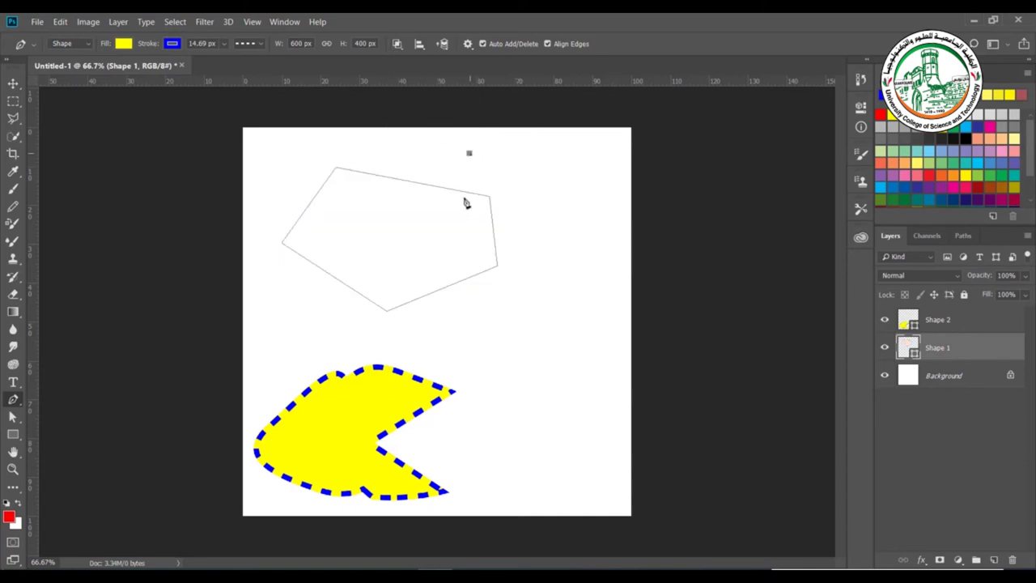
left_click(446, 324)
left_click(320, 289)
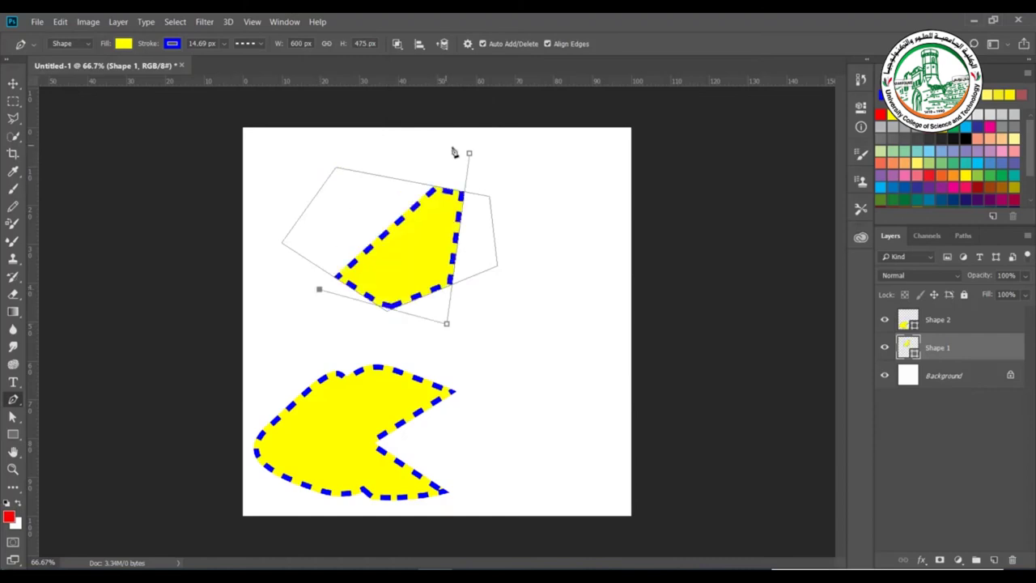
left_click(370, 140)
left_click(469, 153)
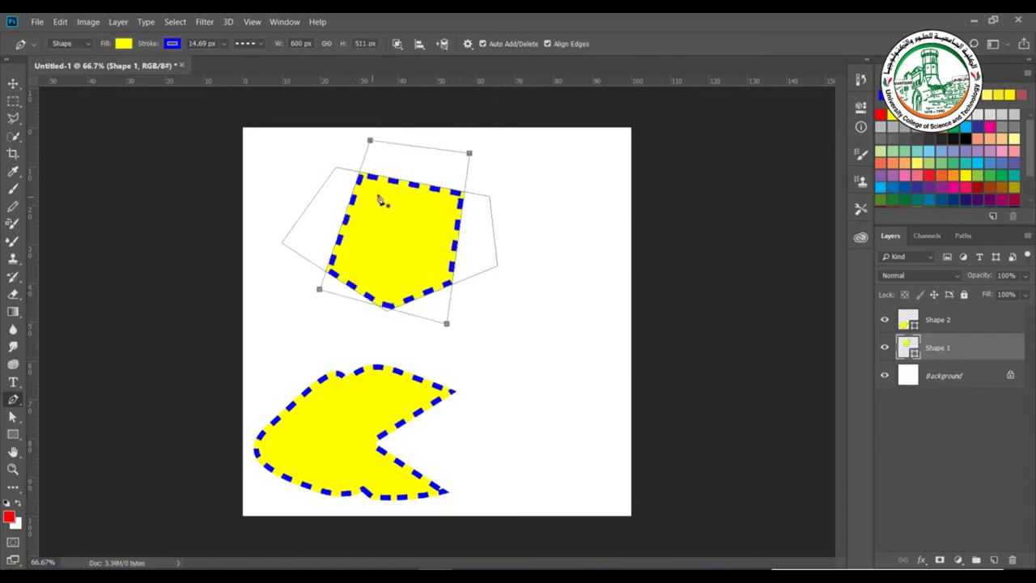
key("Return")
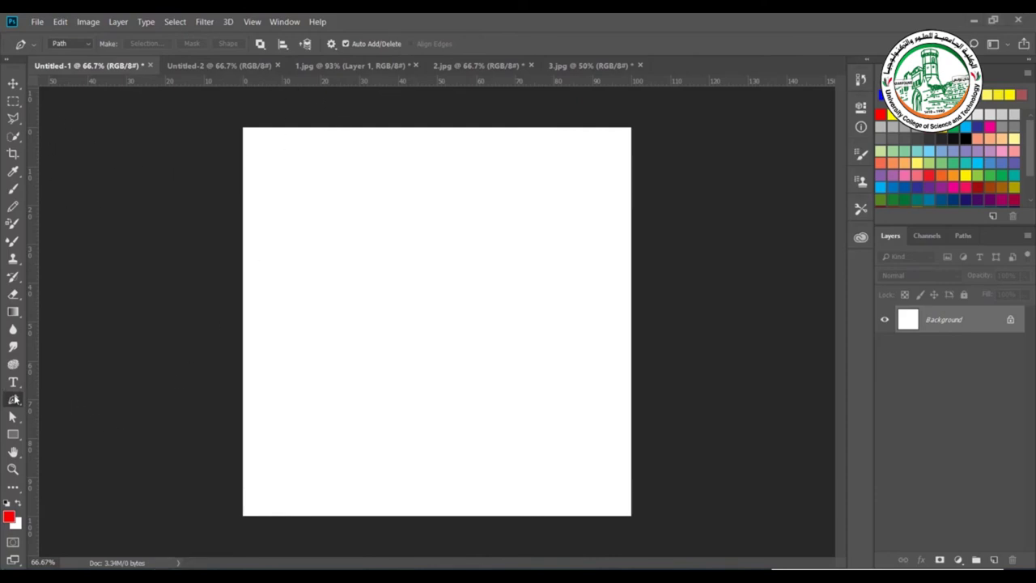
Draw a closed, roughly square path with the Pen tool, spanning about 10 to 50 on both rulers of the blank canvas
left_click(280, 168)
left_click(438, 167)
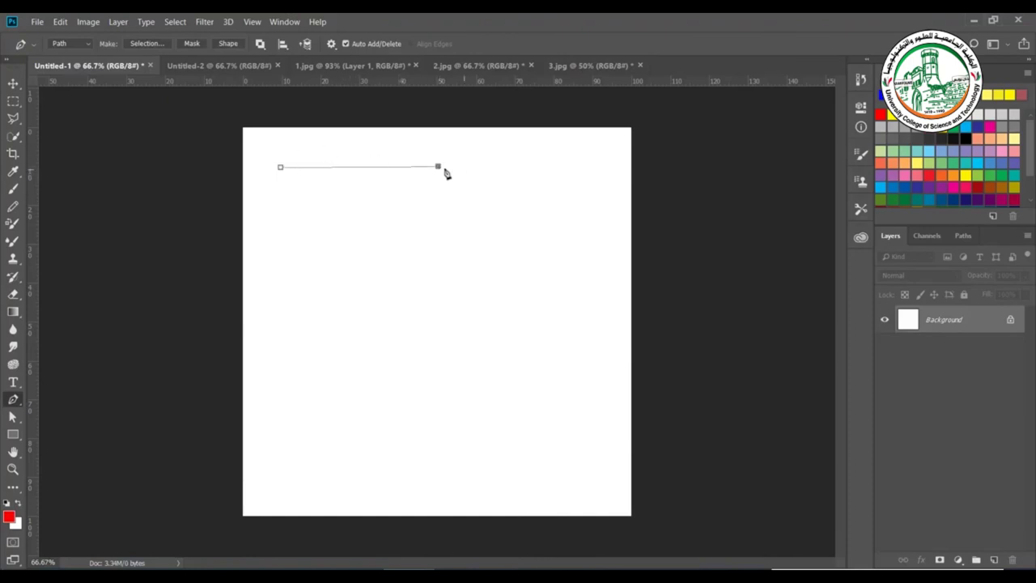
left_click(441, 322)
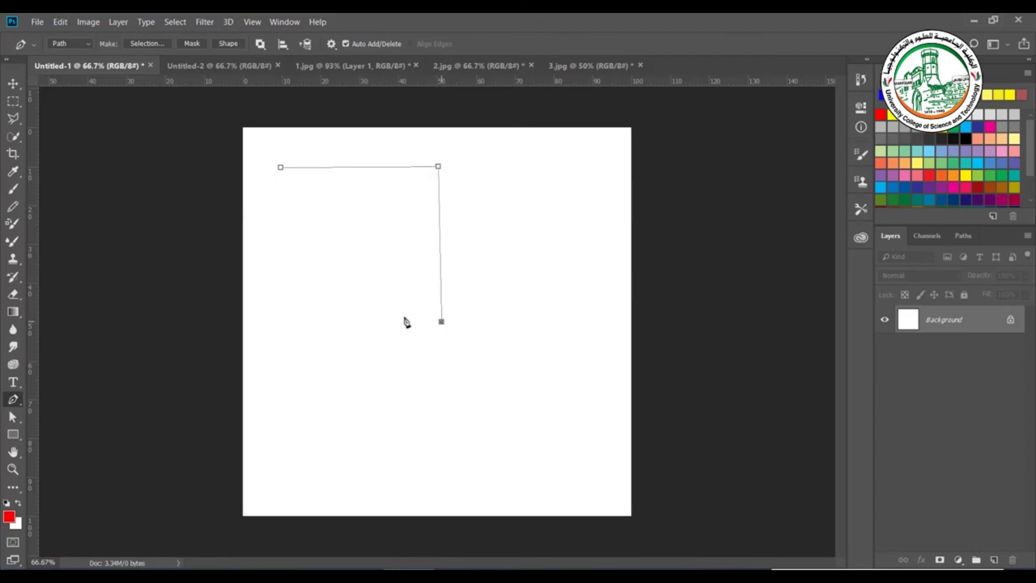
left_click(281, 325)
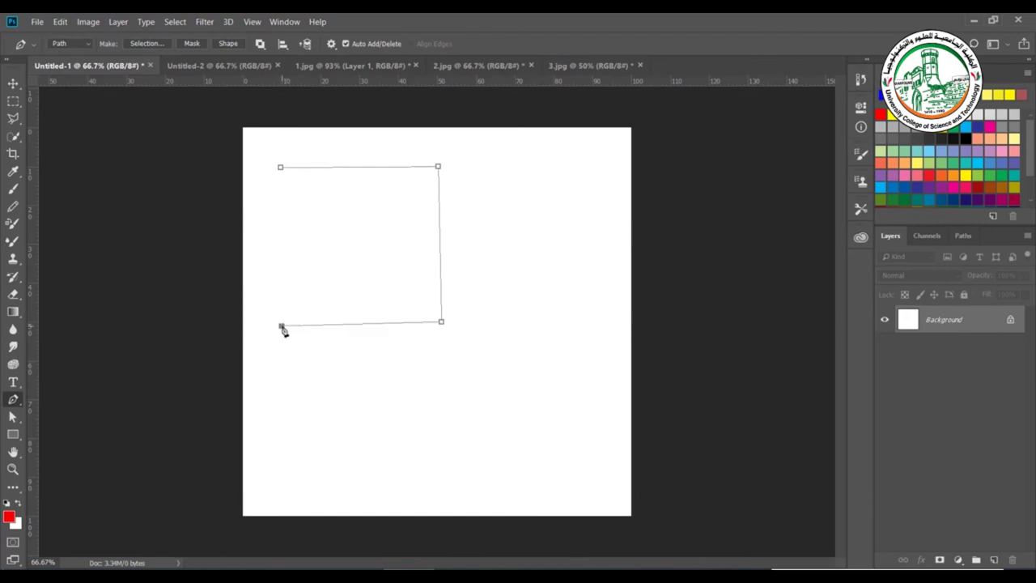
left_click(280, 168)
Toggle the rulers off and on, dismiss the path, and place vertical guides at about 10 and 50 on the horizontal ruler
key("ctrl+r")
key("ctrl+r")
key("Return")
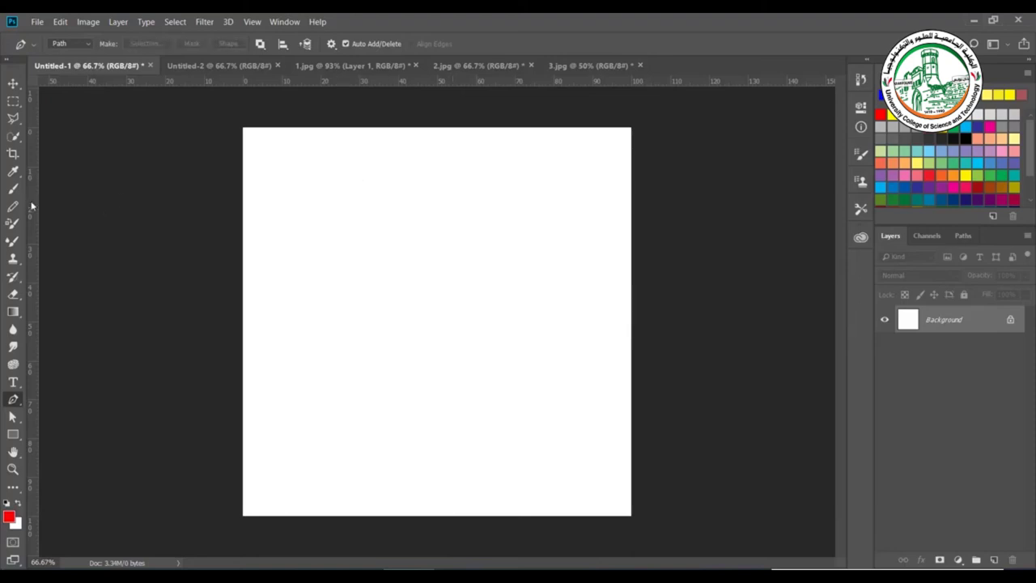
left_click_drag(31, 206, 281, 254)
left_click_drag(31, 230, 439, 297)
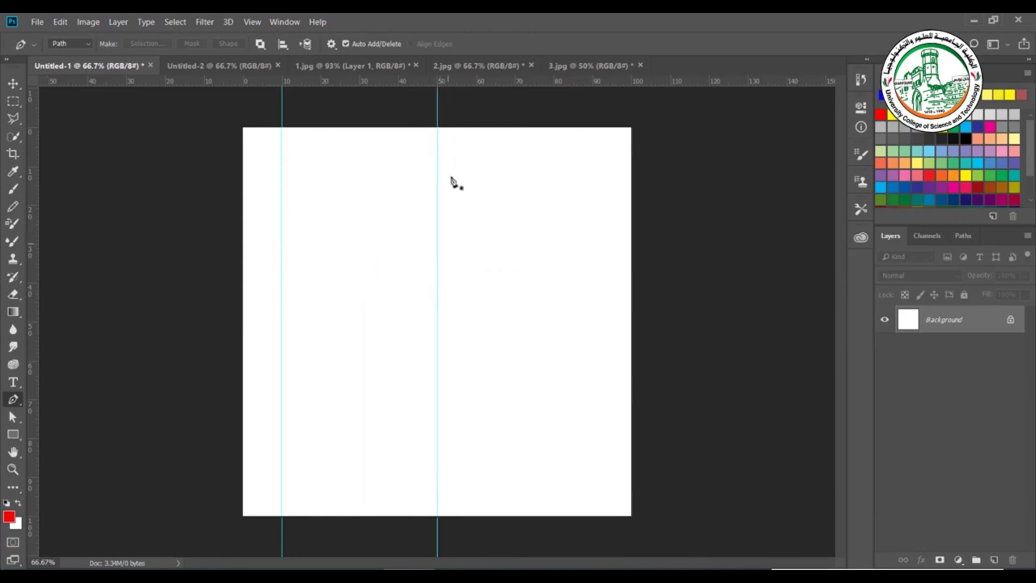
Place horizontal guides at about 10 and 60 on the vertical ruler and draw a closed rectangular path through the four guide intersections
left_click_drag(509, 82, 475, 169)
left_click_drag(547, 83, 496, 359)
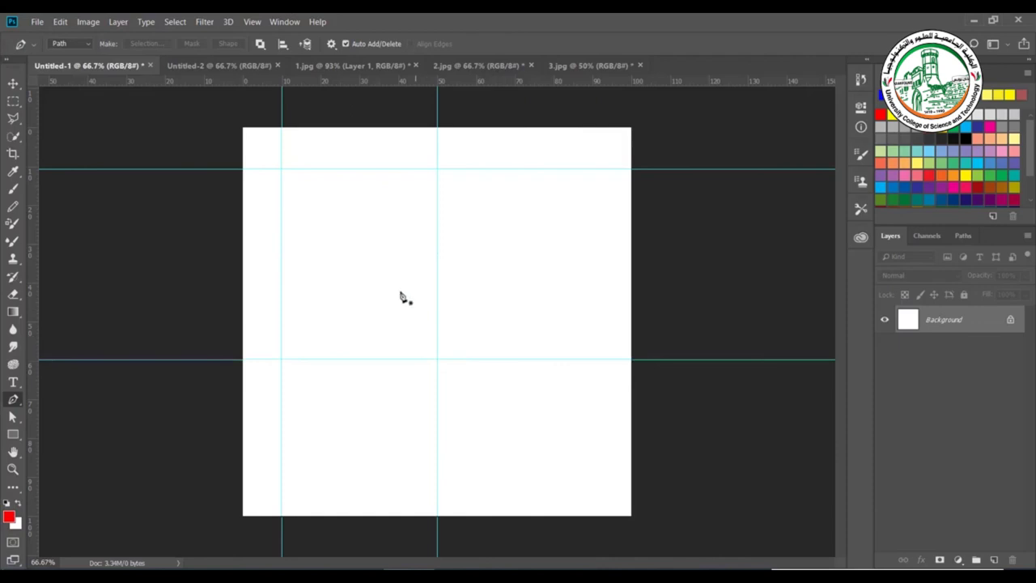
left_click(280, 168)
left_click(437, 168)
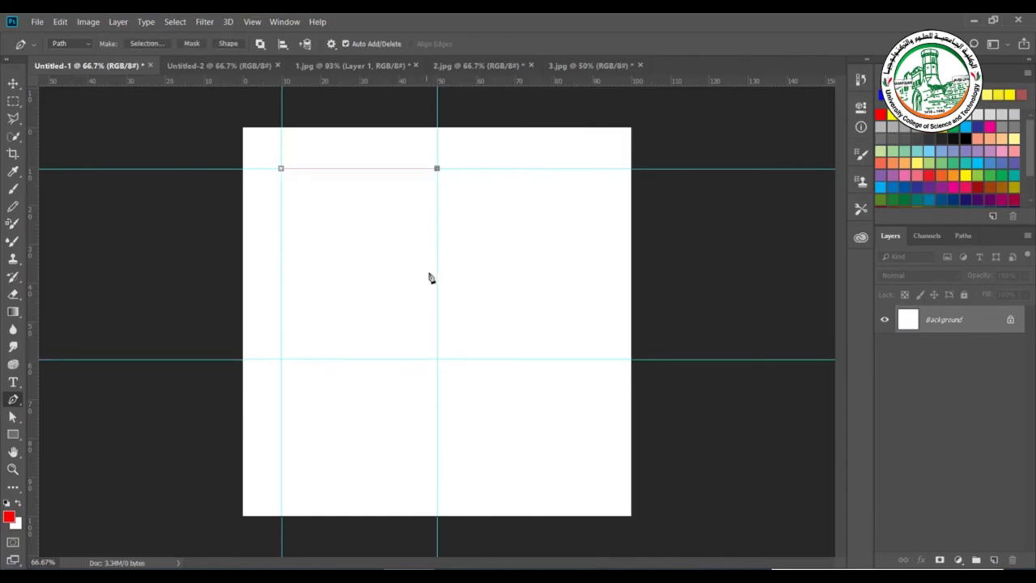
left_click(437, 359)
left_click(281, 358)
left_click(281, 168)
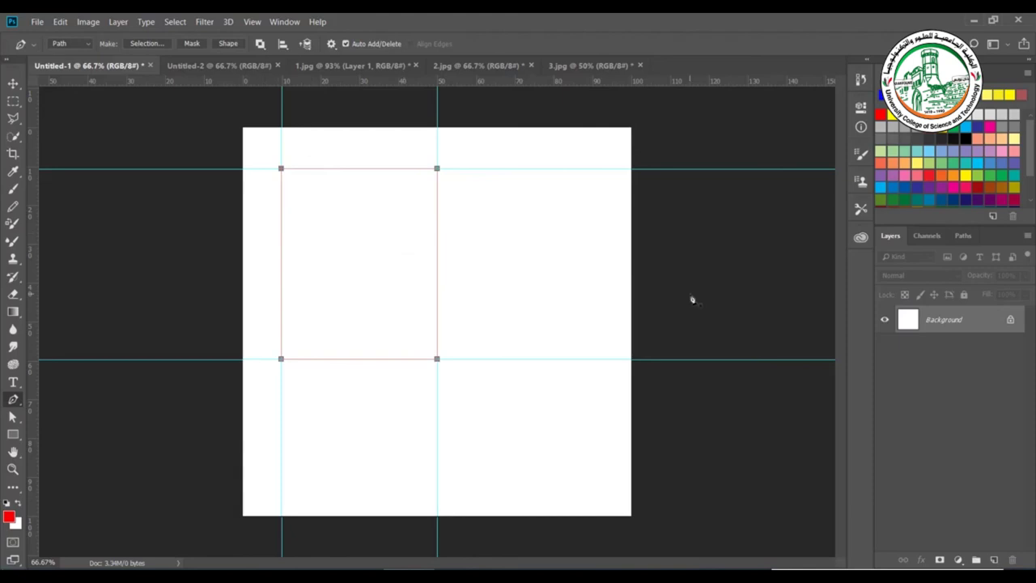
Toggle the guides off and on, and clear both the guides and the rectangular path from view
key("ctrl+semicolon")
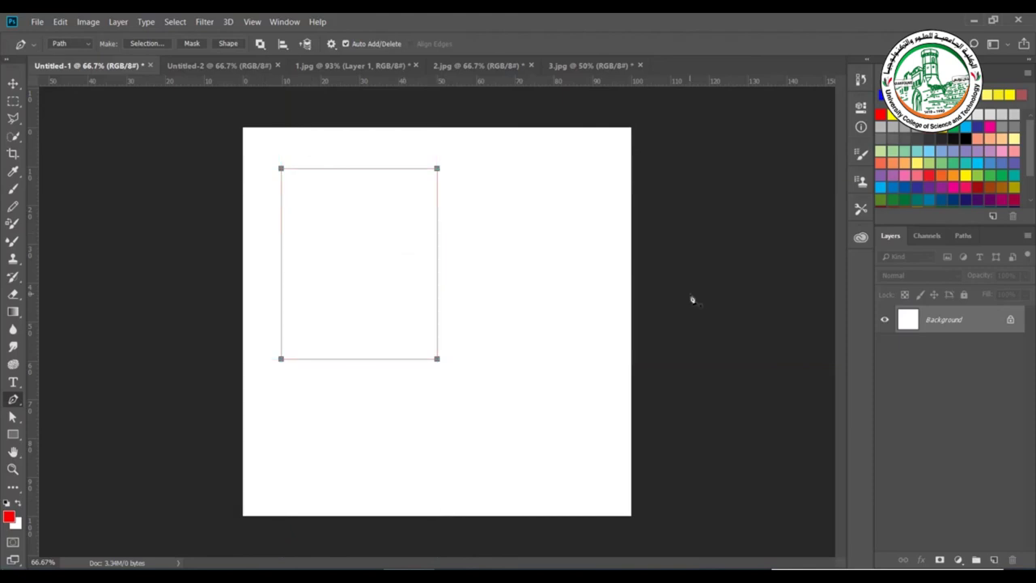
key("ctrl+semicolon")
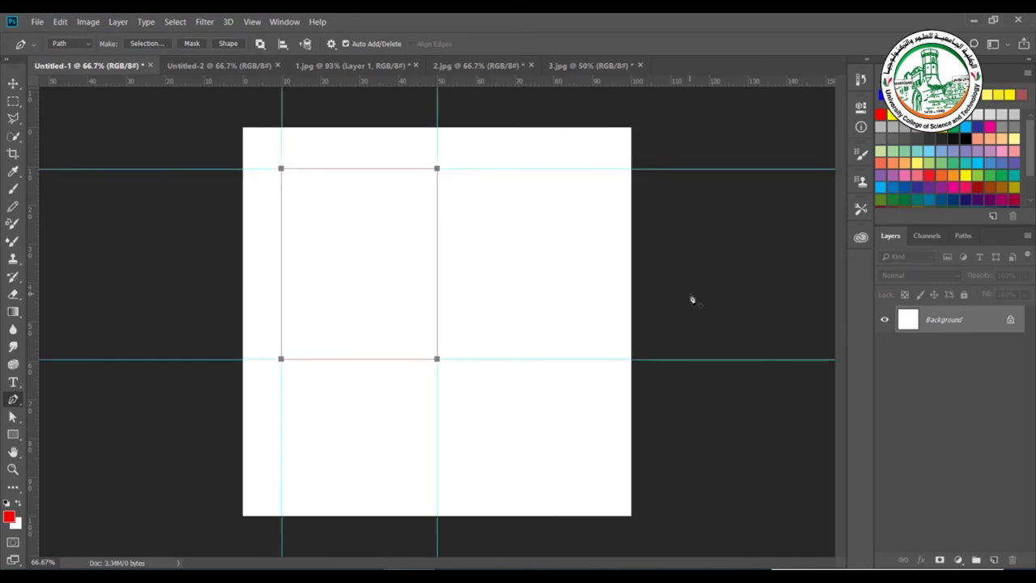
key("ctrl+h")
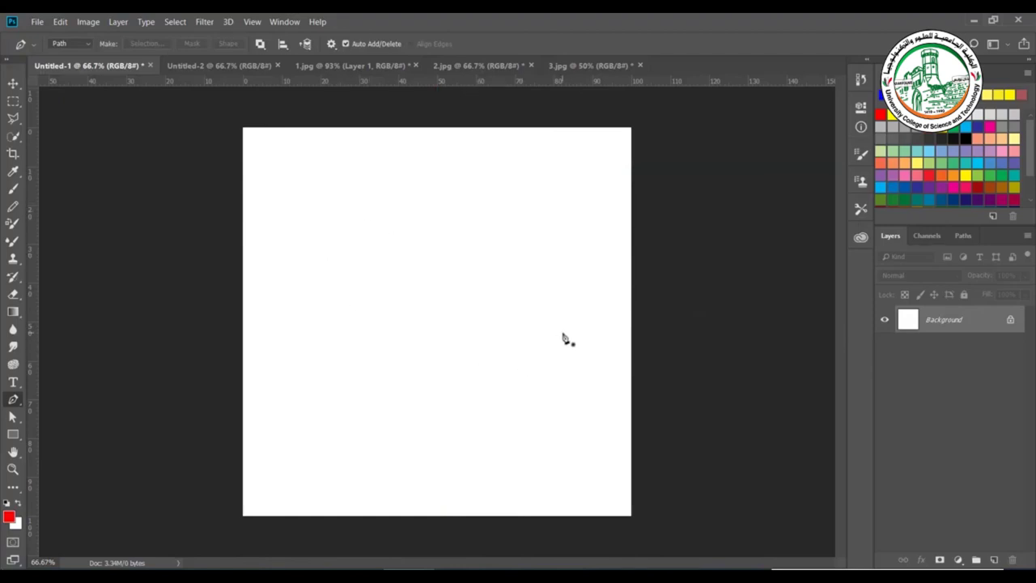
Show the grid and draw a closed square path four major grid cells wide and high near the canvas's upper-left corner
key("ctrl+apostrophe")
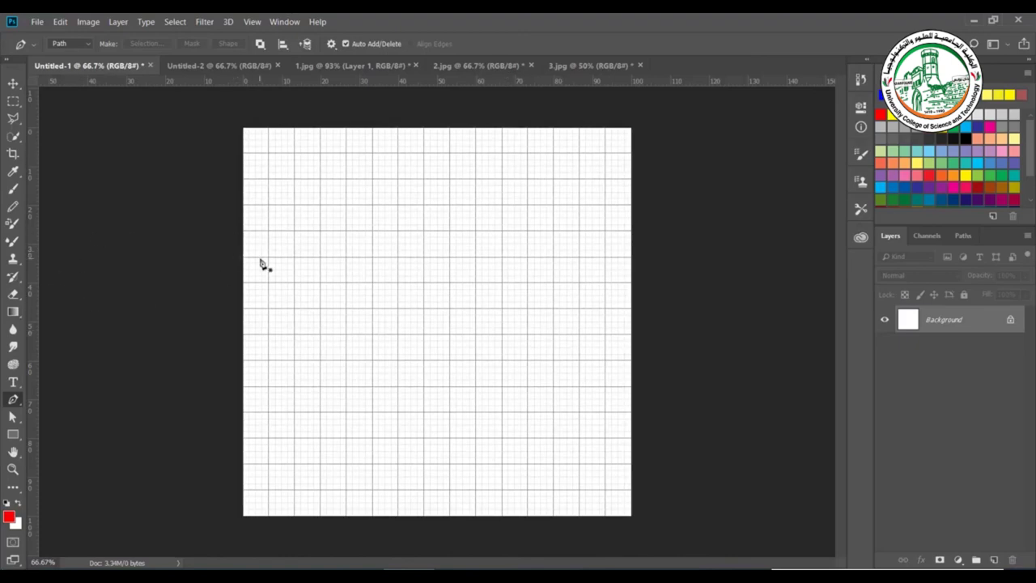
left_click(268, 179)
left_click(372, 179)
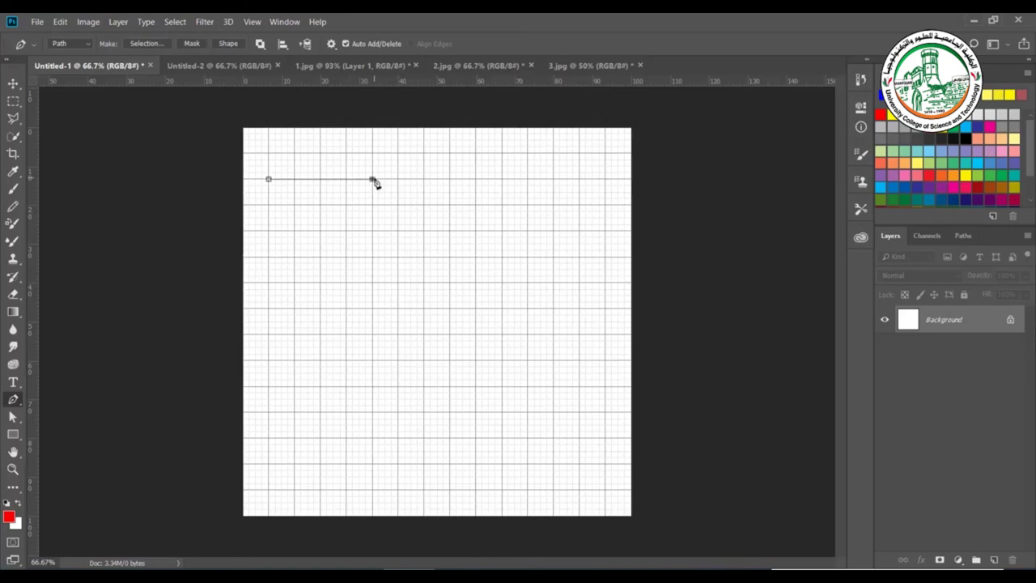
left_click(372, 282)
left_click(269, 282)
left_click(269, 180)
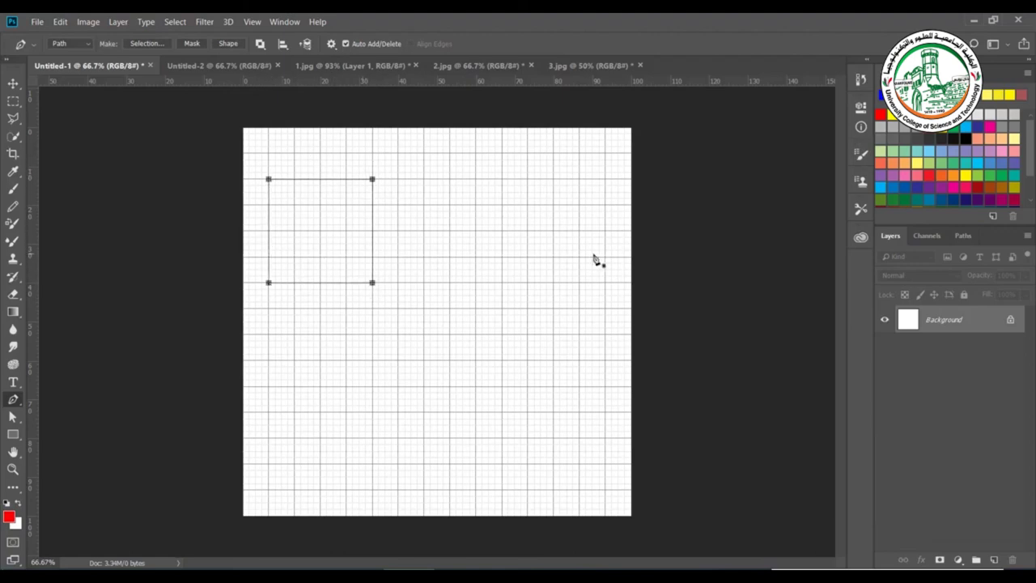
key("Escape")
Draw a closed triangular path beside the square, snapped to gridlines, with a base of six major cells and a height of four
left_click(527, 179)
left_click(451, 283)
left_click(605, 283)
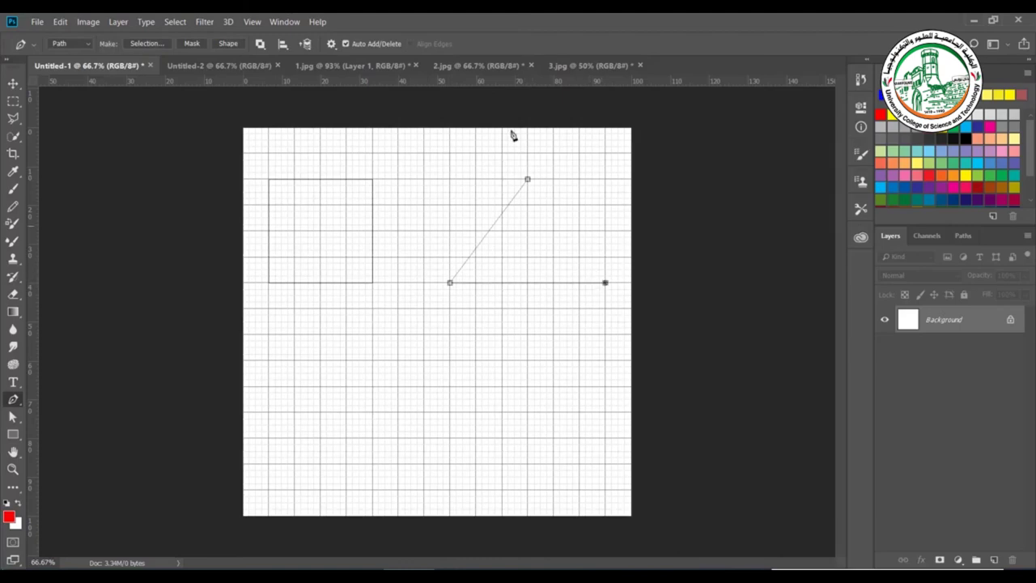
left_click(527, 180)
Toggle the grid off and on twice to compare the square and triangle paths with and without it
key("ctrl+apostrophe")
key("ctrl+apostrophe")
key("ctrl+apostrophe")
key("ctrl+apostrophe")
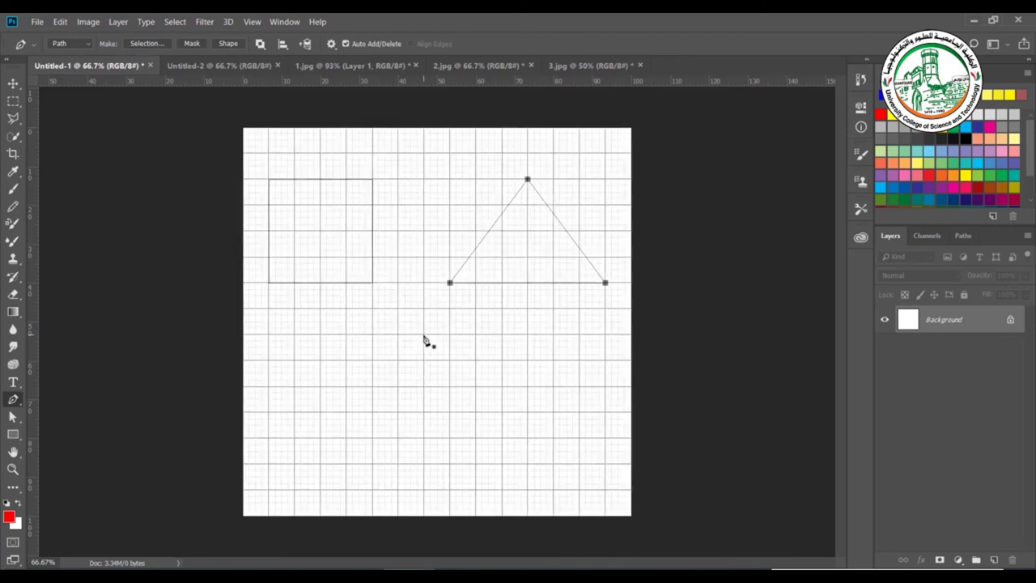